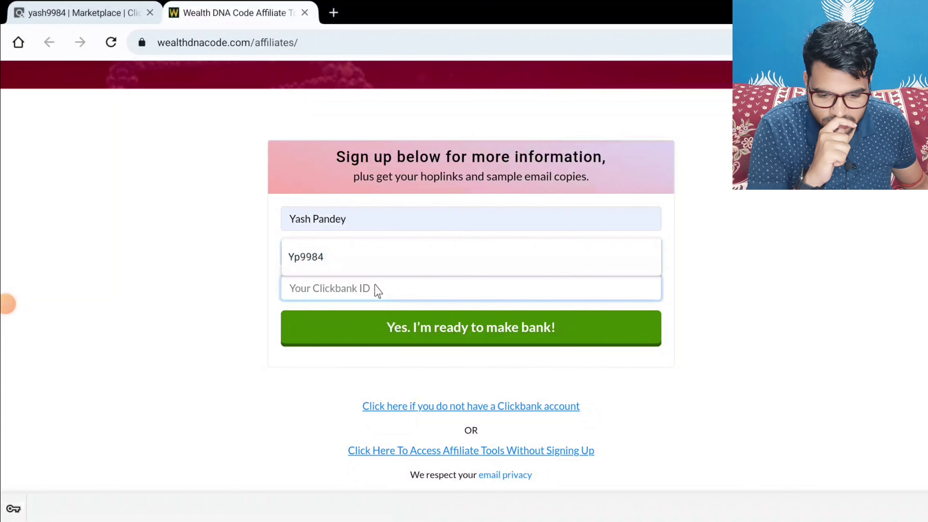
- Complete the Wealth DNA Code affiliate sign-up form with the saved ClickBank ID and submit it
click(402, 256)
click(547, 314)
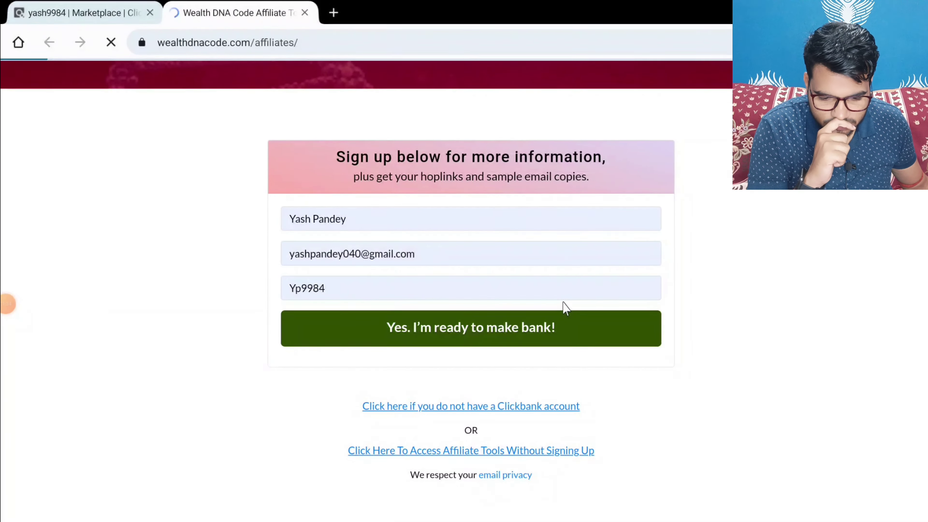
- Look through the Wealth DNA Code affiliate tools page down to its contact section and close the page
scroll(475, 325, down, 4)
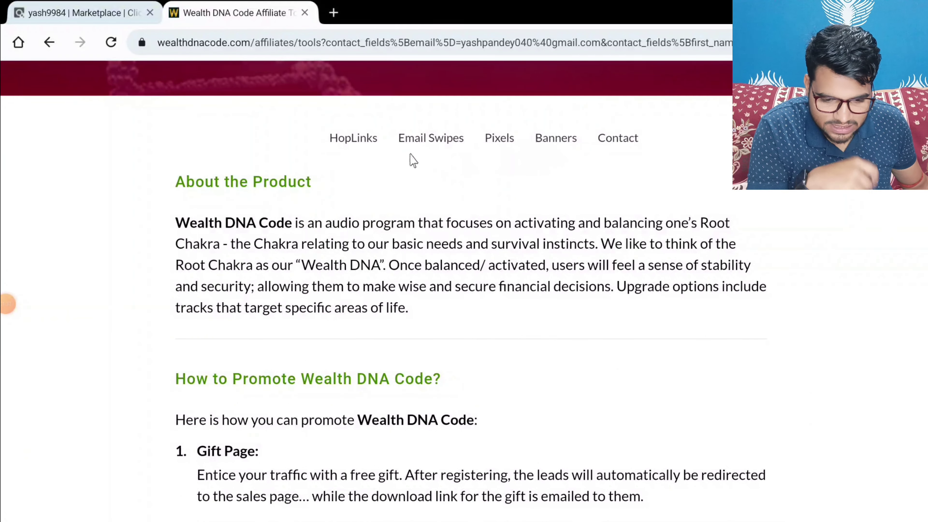
scroll(413, 161, down, 15)
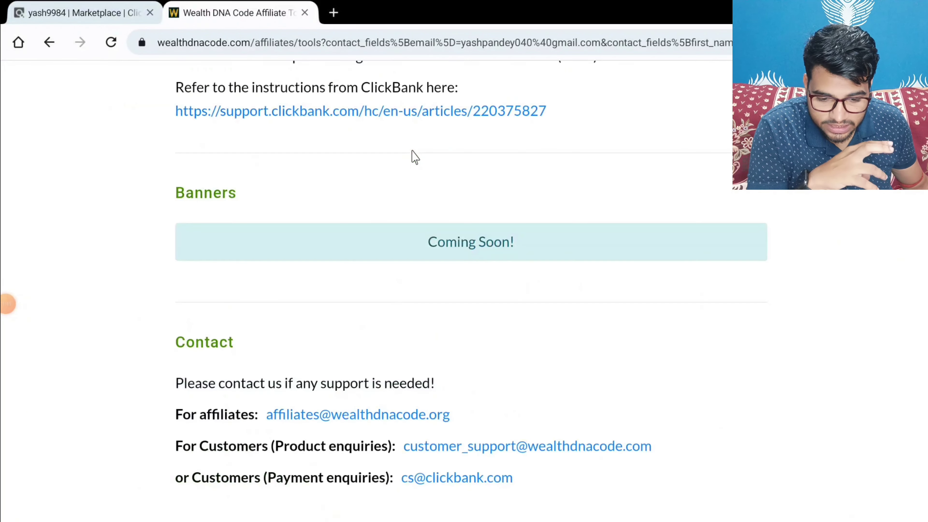
scroll(413, 157, down, 8)
scroll(413, 157, up, 20)
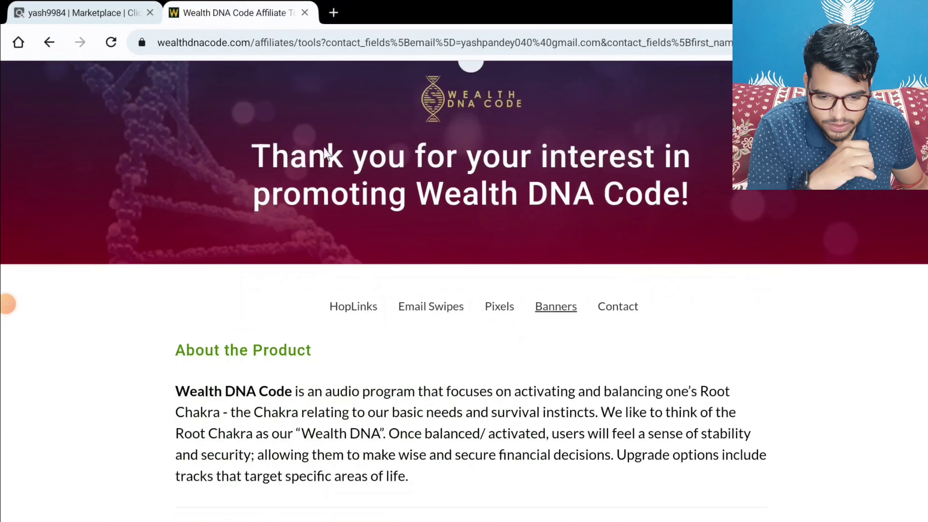
click(305, 13)
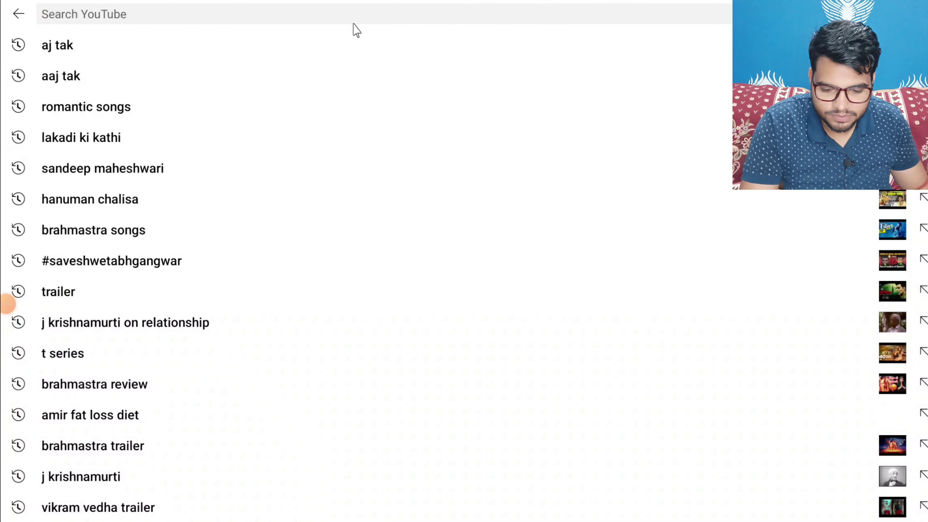
- Search YouTube for "wealth manifestation" and look through the resulting videos and Shorts
text(WEAL)
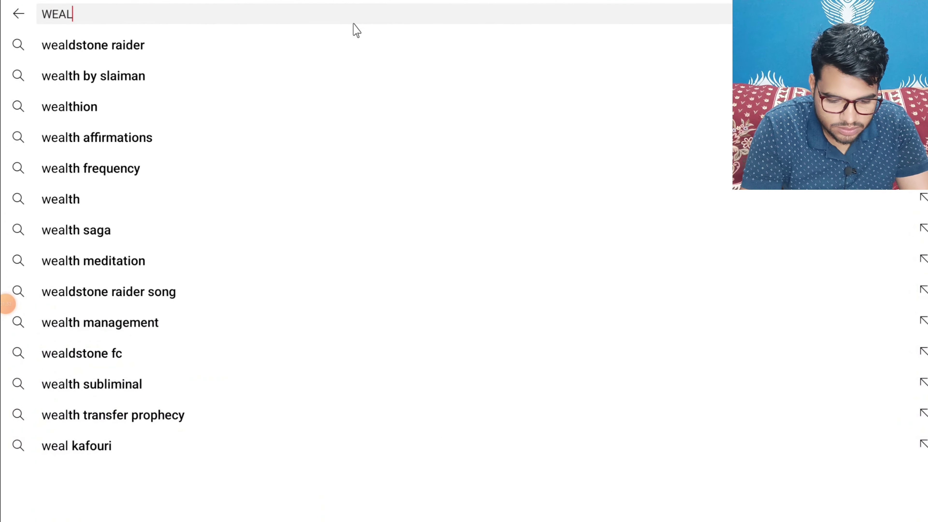
text(TH MAN)
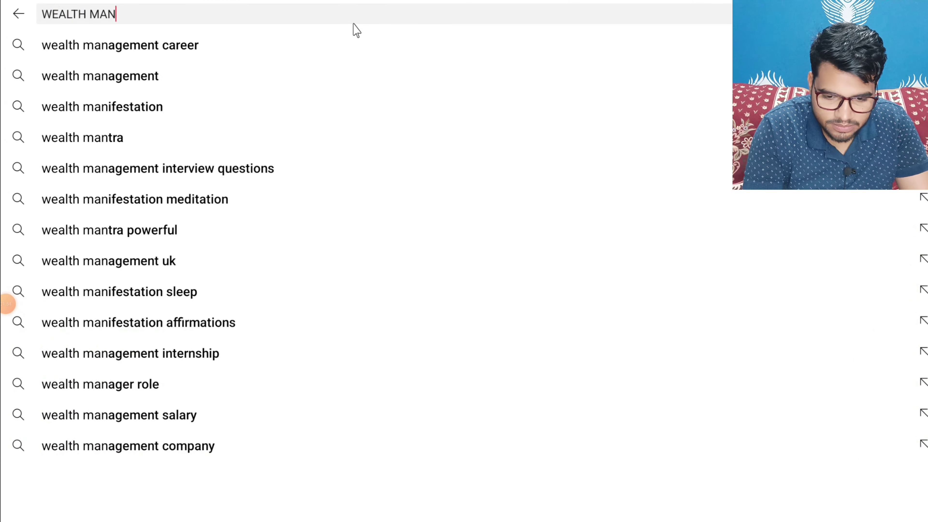
click(122, 109)
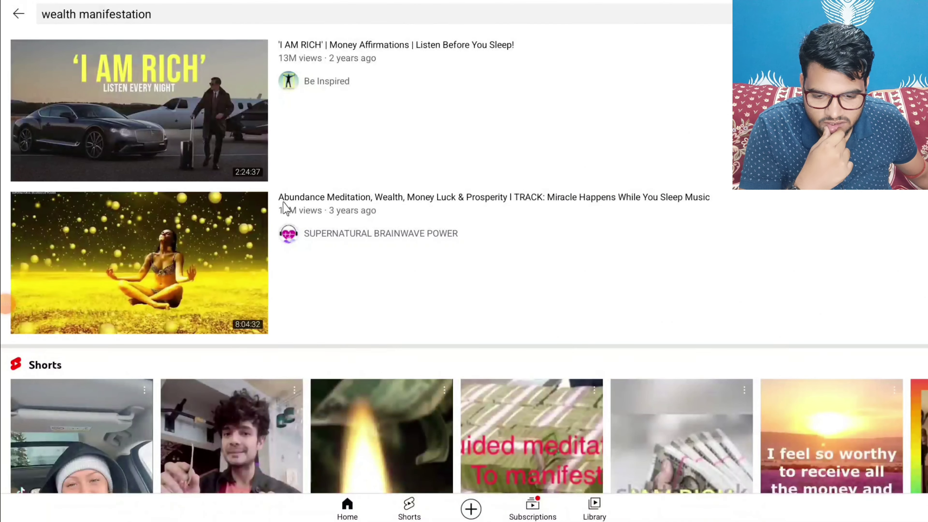
scroll(337, 255, down, 10)
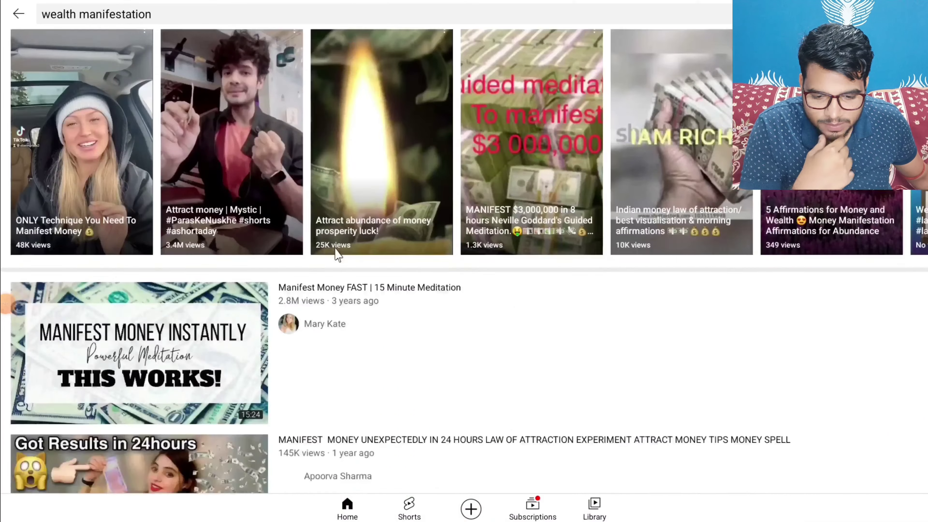
scroll(363, 358, down, 5)
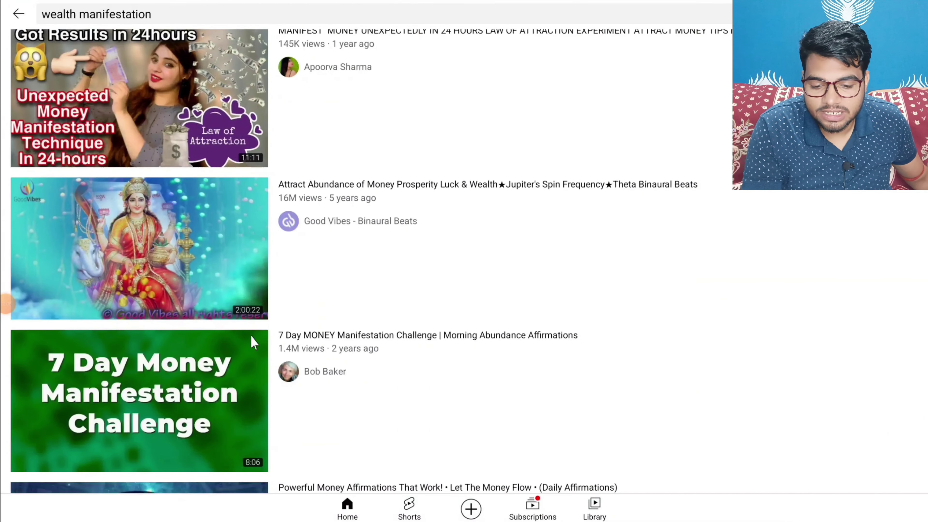
scroll(315, 347, down, 6)
scroll(520, 479, up, 6)
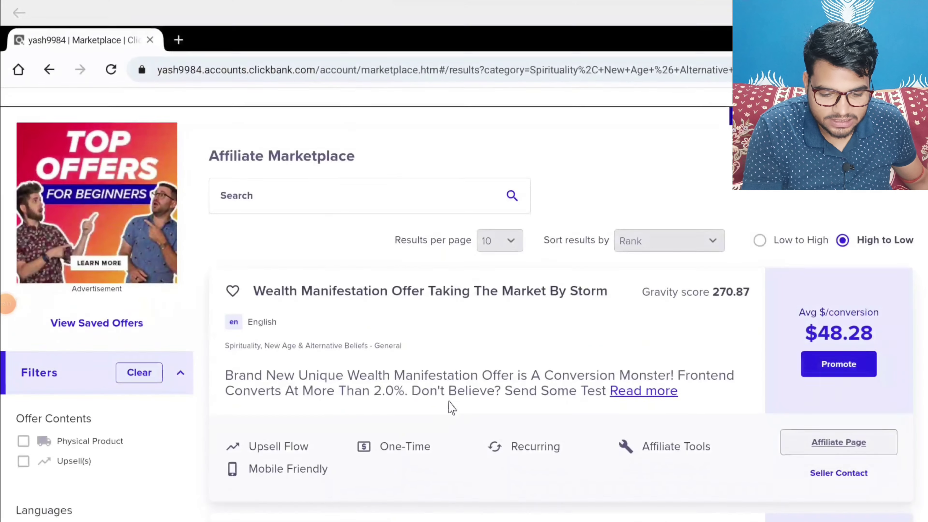
- Switch back to the ClickBank marketplace and examine the spirituality offers, including the link options of the Soulmate Sketch offer
scroll(449, 407, down, 1)
scroll(234, 159, up, 1)
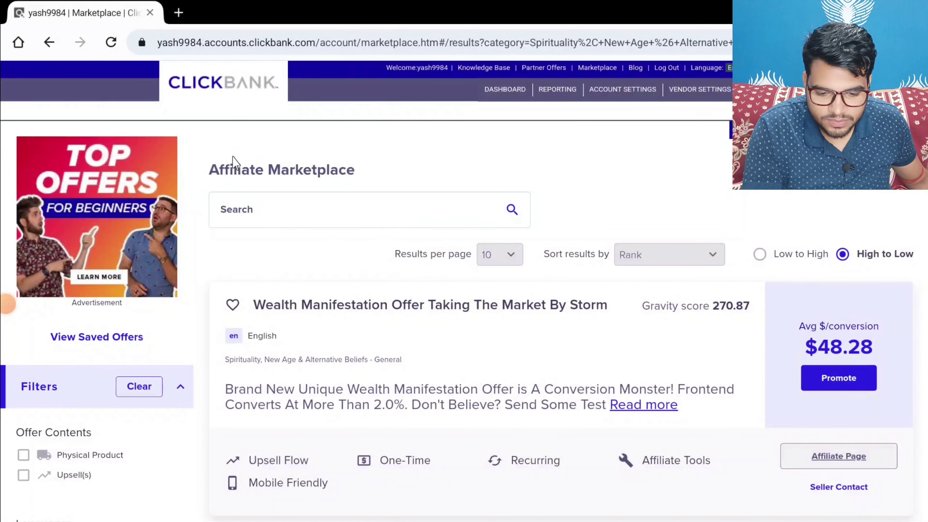
scroll(278, 201, down, 4)
scroll(314, 207, down, 4)
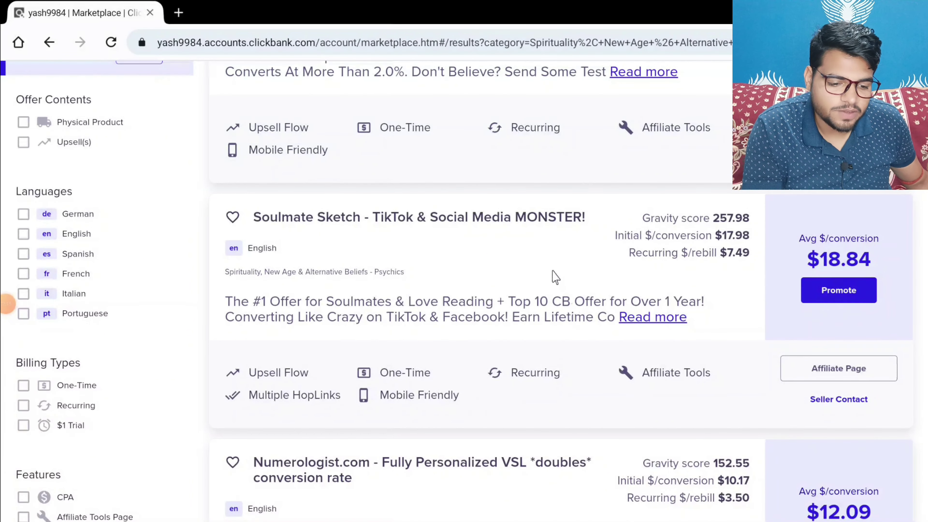
scroll(556, 277, down, 6)
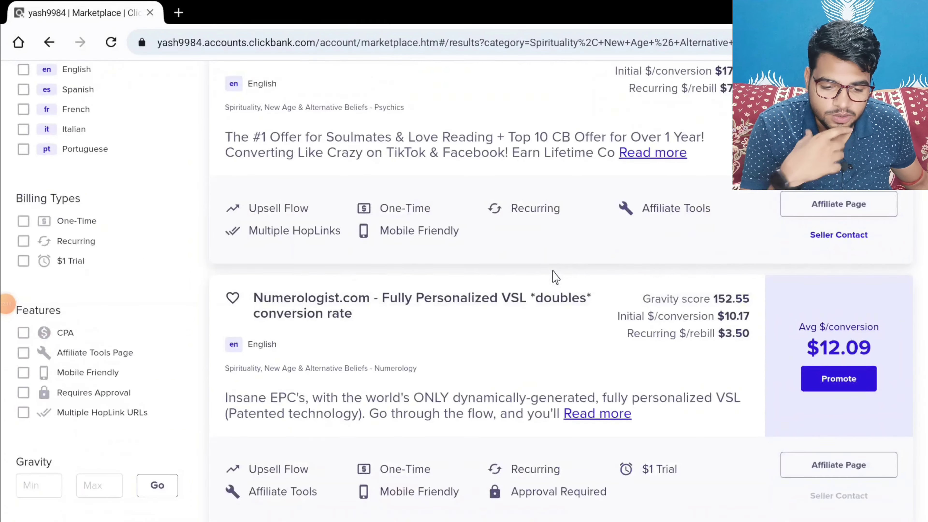
scroll(369, 283, down, 14)
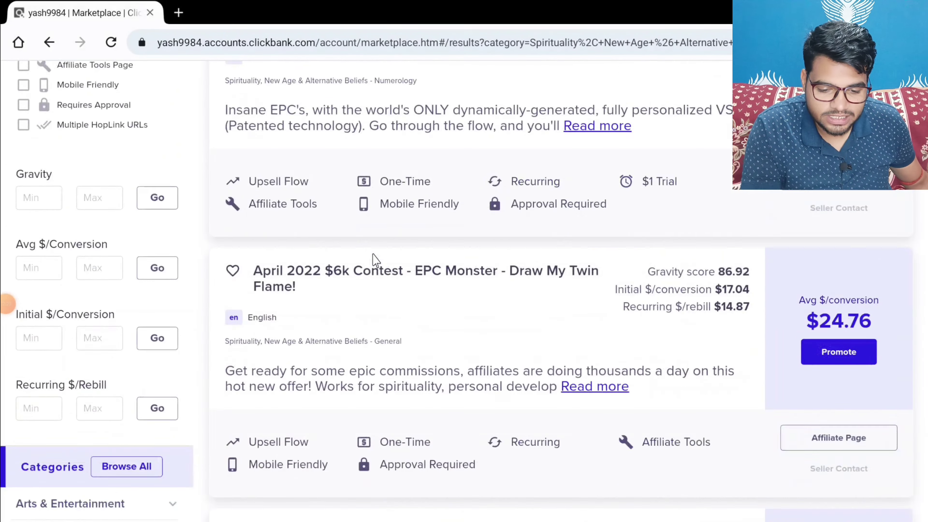
scroll(372, 253, down, 10)
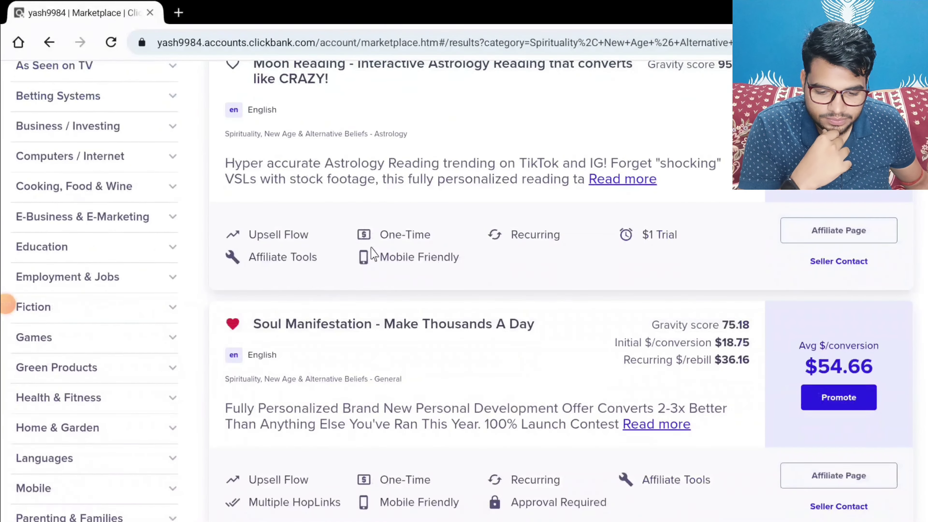
scroll(454, 267, down, 15)
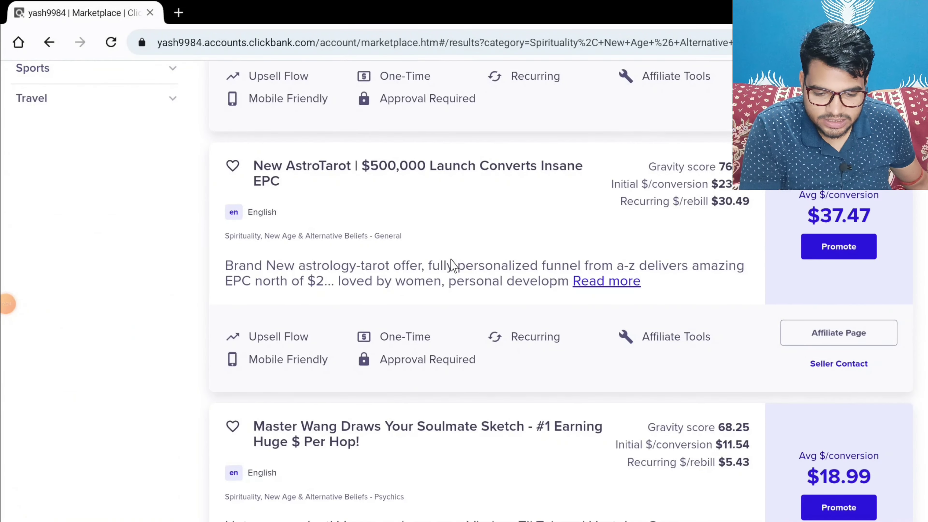
scroll(455, 264, down, 4)
scroll(454, 264, up, 20)
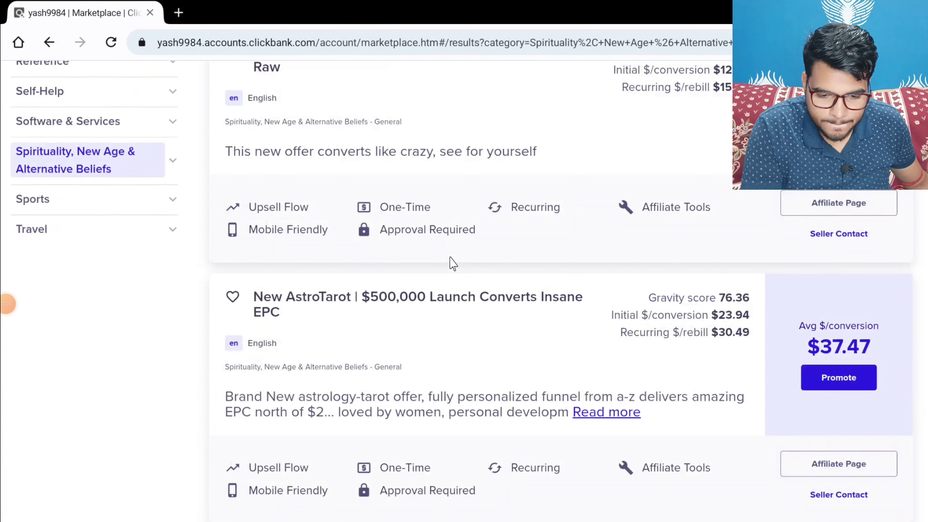
scroll(453, 260, up, 4)
scroll(452, 259, down, 11)
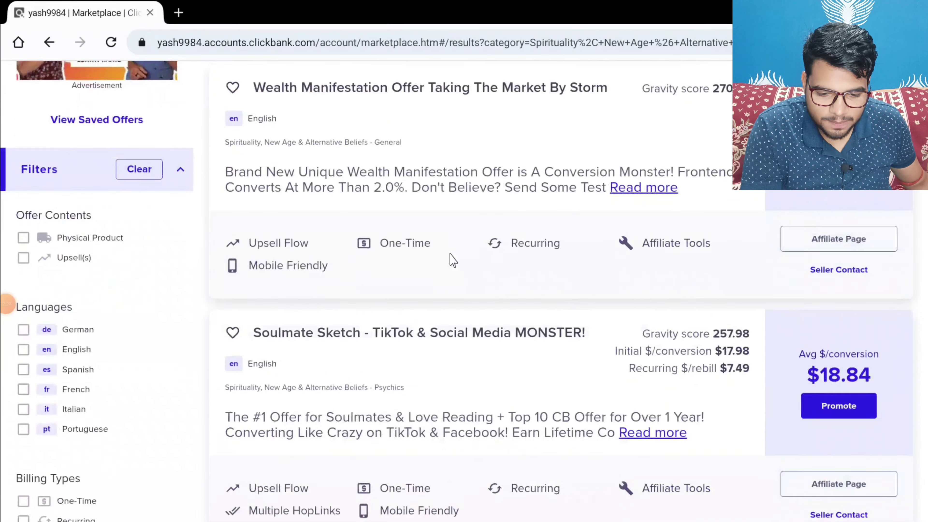
scroll(392, 243, up, 4)
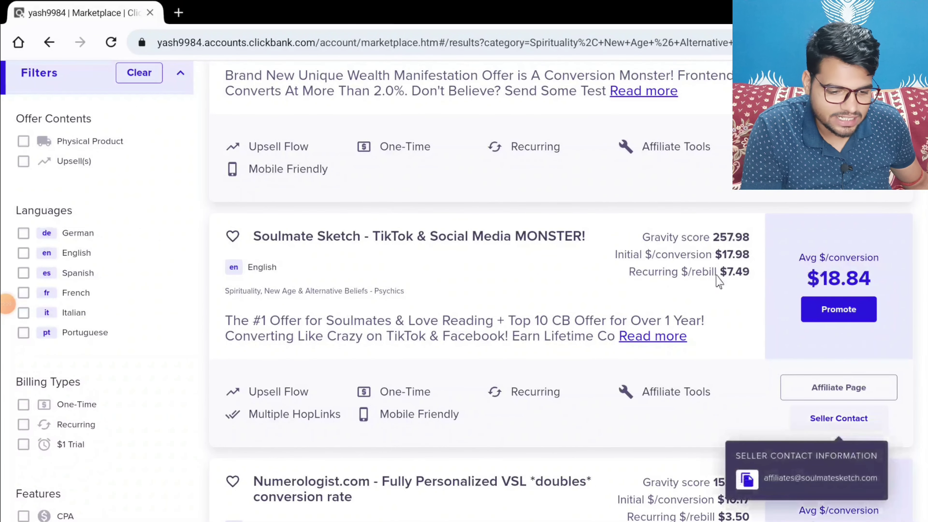
right_click(280, 246)
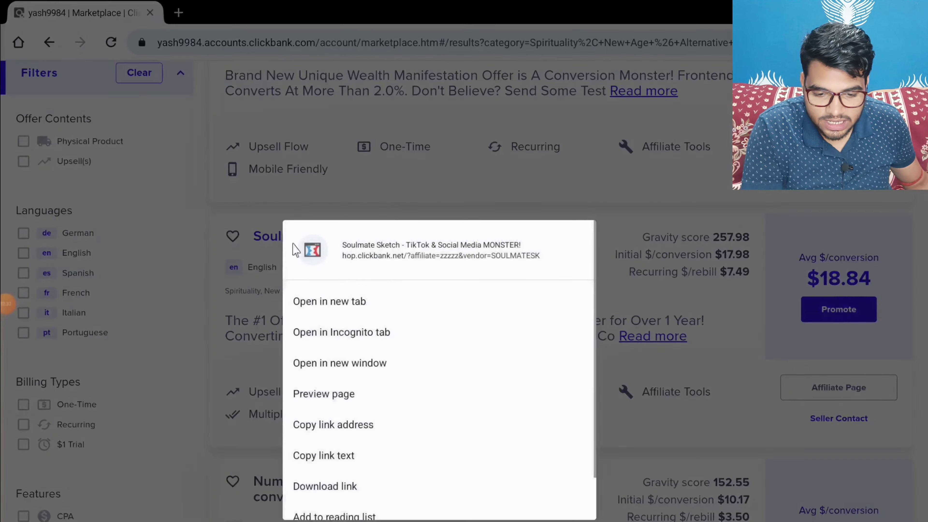
click(236, 250)
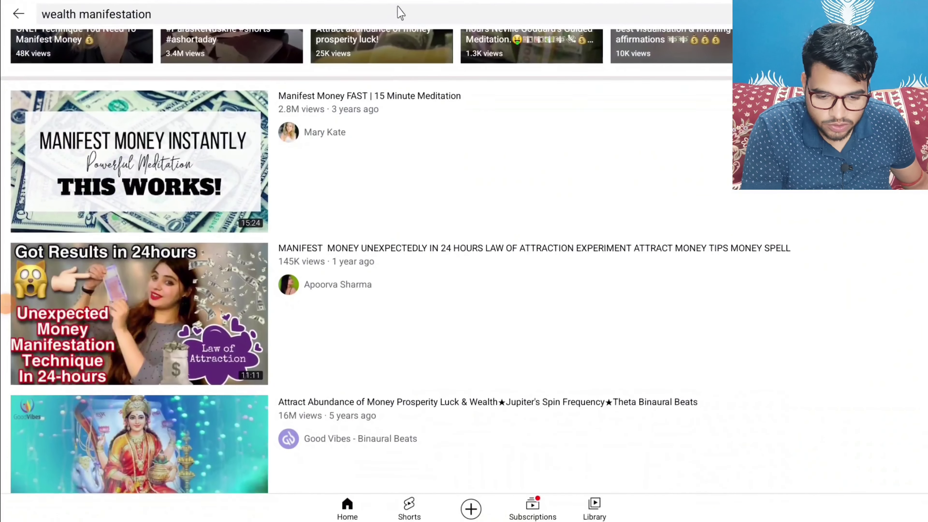
- Switch to YouTube and replace the search with "soulmate sketch"
scroll(580, 46, up, 10)
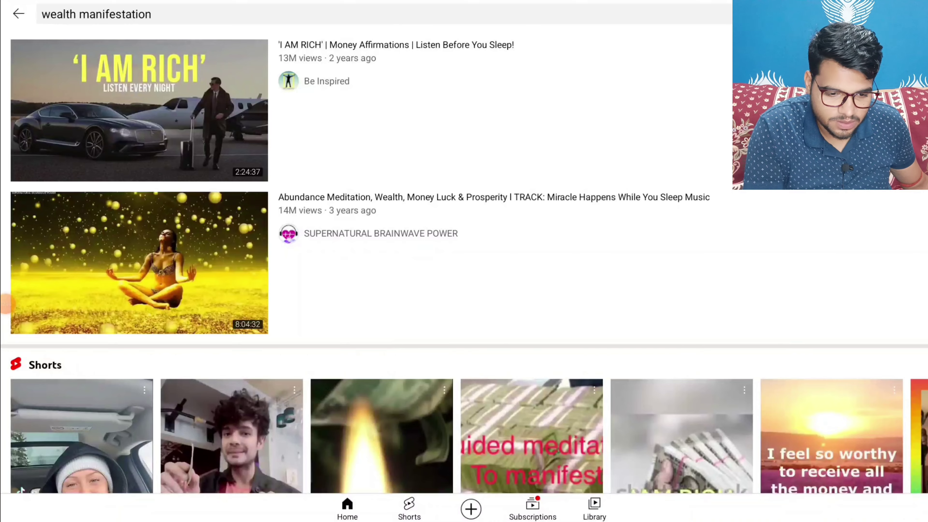
click(43, 14)
text(SOUL)
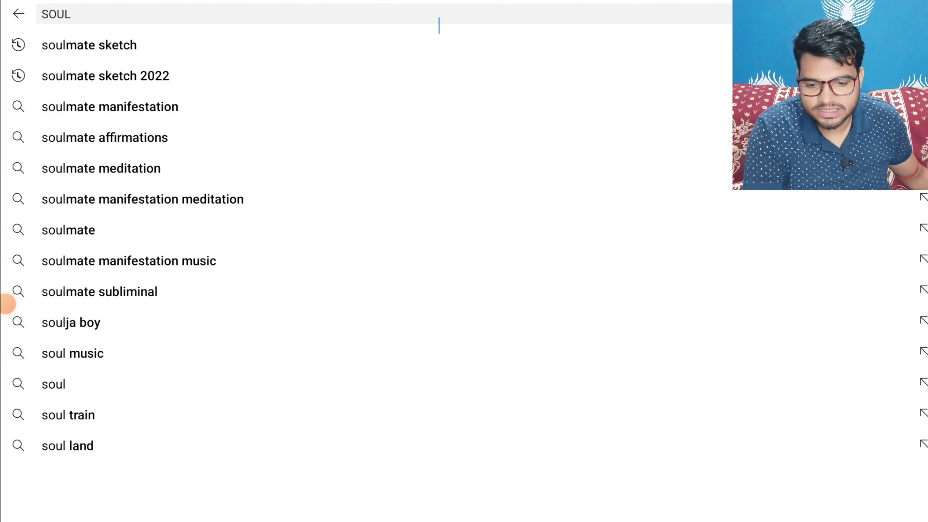
click(124, 53)
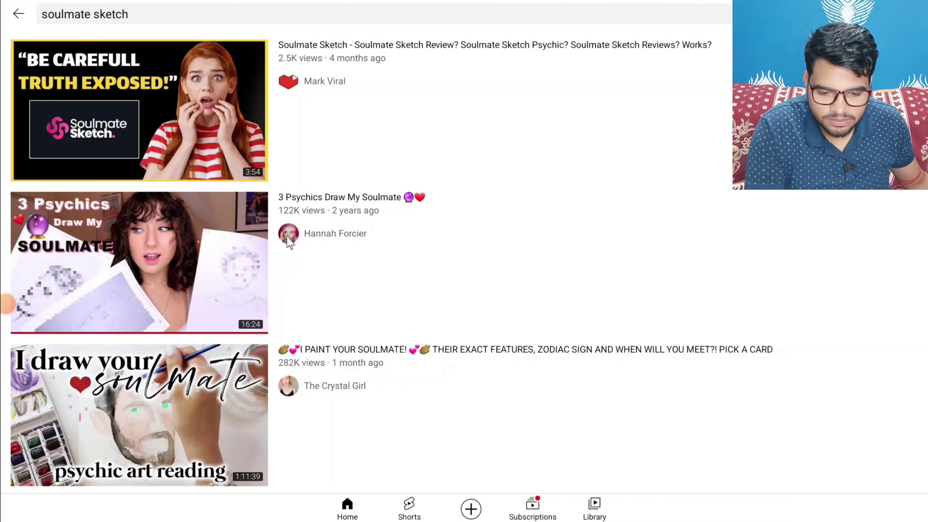
- Copy the share link of the "3 Psychics Draw My Soulmate" video from the search results
scroll(321, 228, down, 1)
click(914, 157)
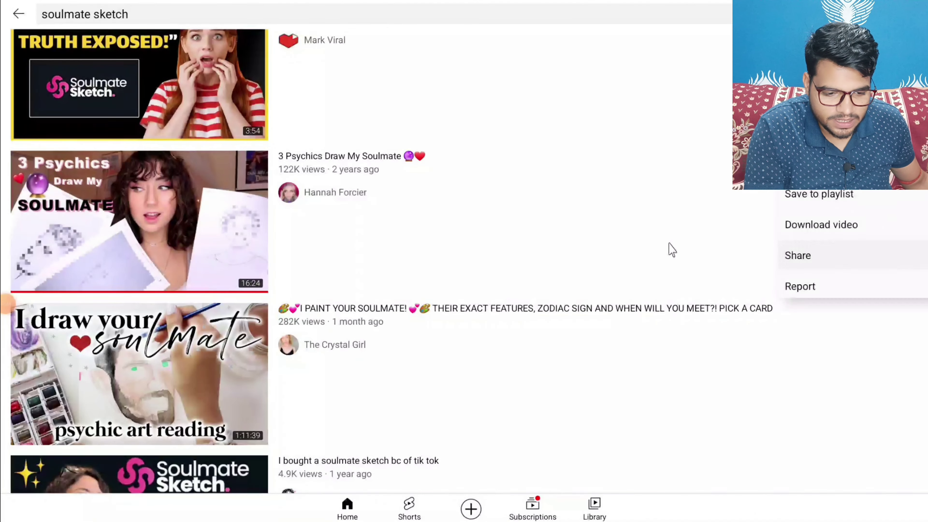
click(800, 257)
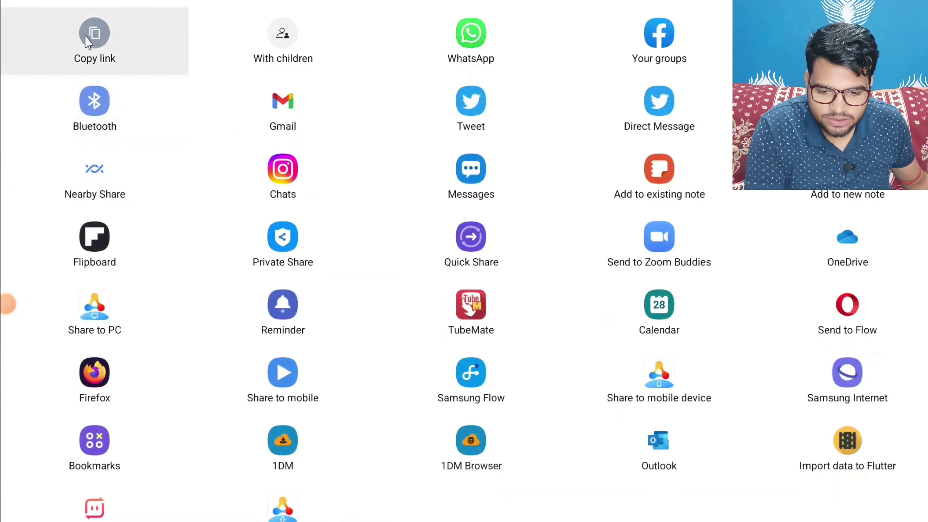
click(92, 40)
- Switch to Google Ads and start a new campaign from the campaigns list
key(alt+Tab)
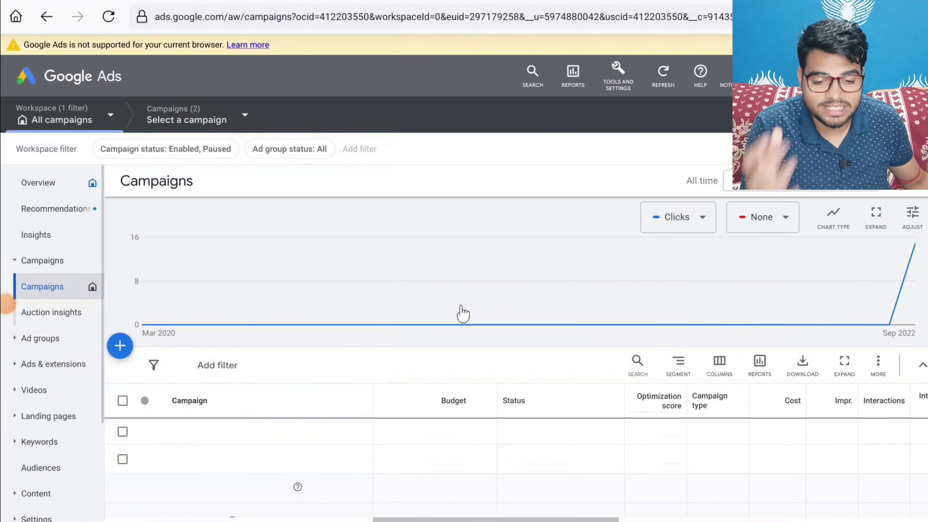
scroll(409, 291, down, 1)
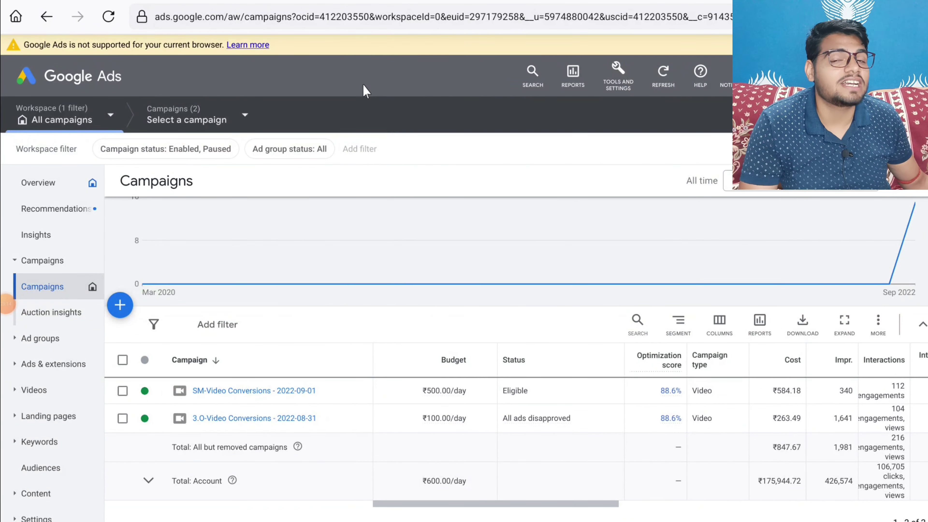
key(/)
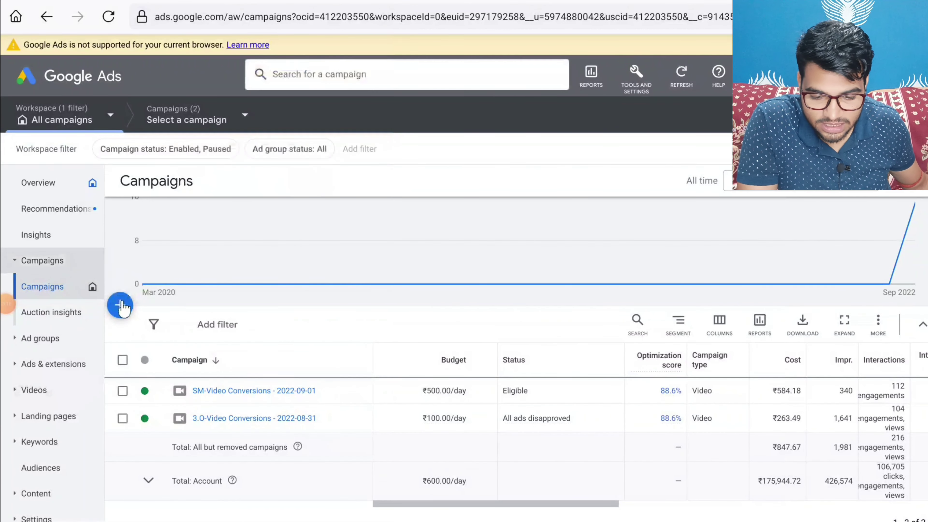
click(122, 304)
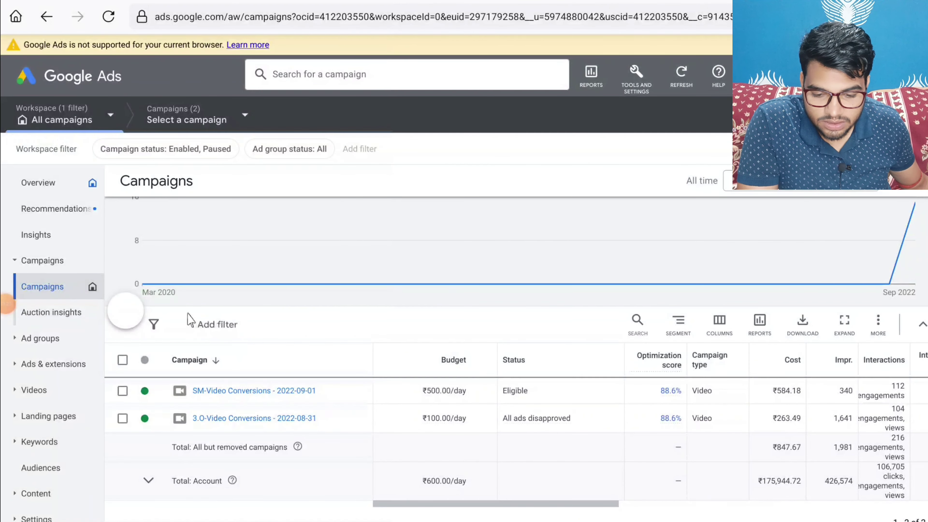
scroll(188, 320, down, 1)
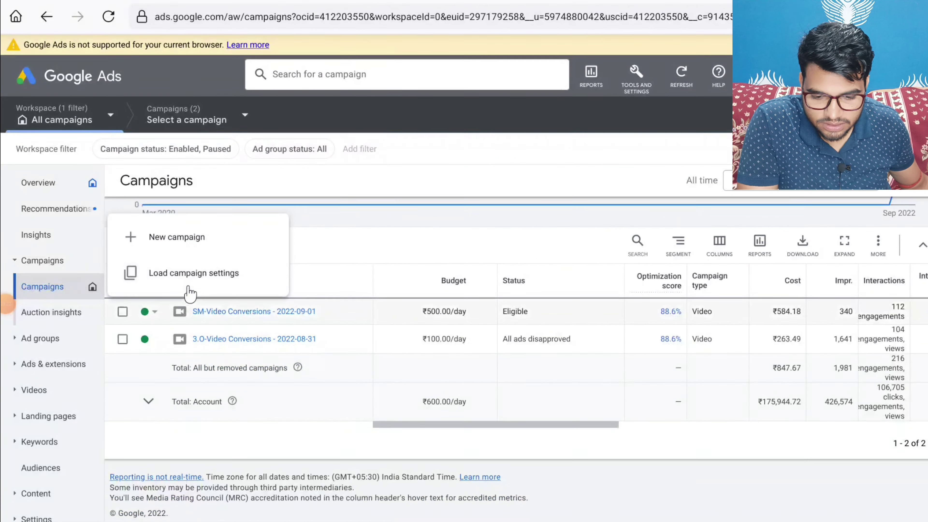
click(194, 237)
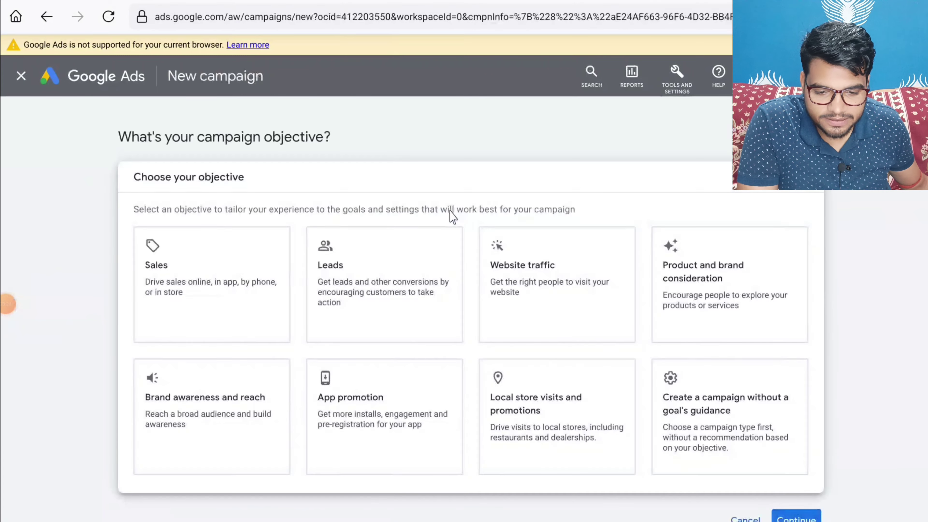
- Select Sales as the campaign objective and check its conversion goals
click(177, 300)
scroll(356, 286, down, 5)
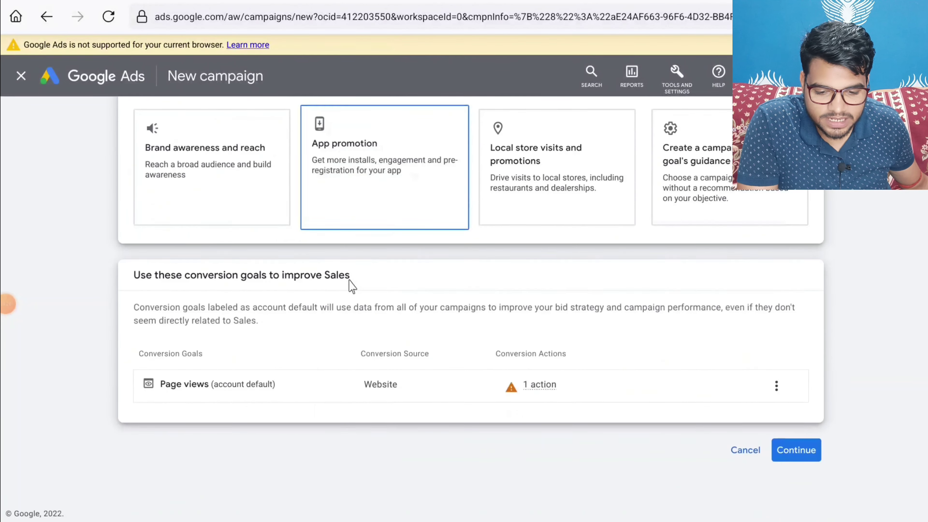
scroll(352, 284, up, 5)
- Change the campaign objective to Leads and check its conversion goals
click(383, 278)
scroll(466, 263, down, 6)
scroll(489, 224, up, 3)
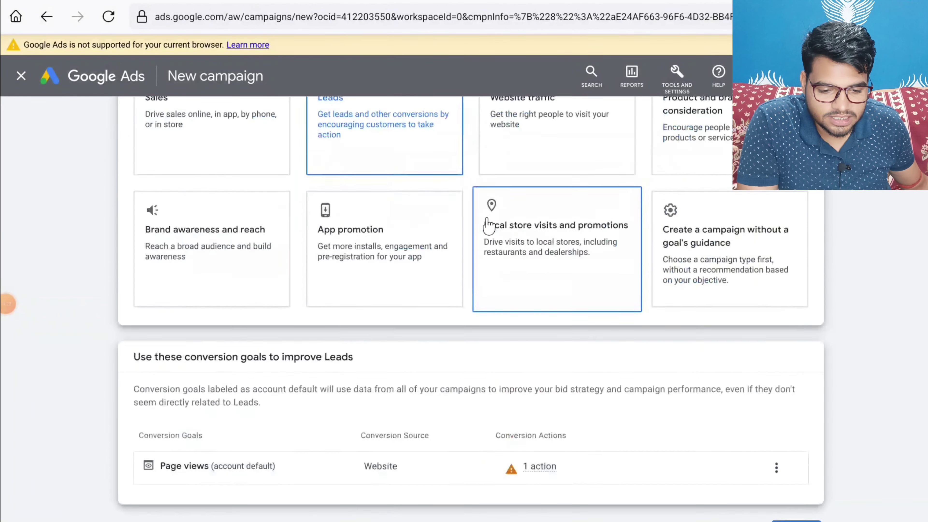
- Change the campaign objective to Website traffic and continue to the campaign type selection
click(582, 182)
scroll(680, 218, down, 2)
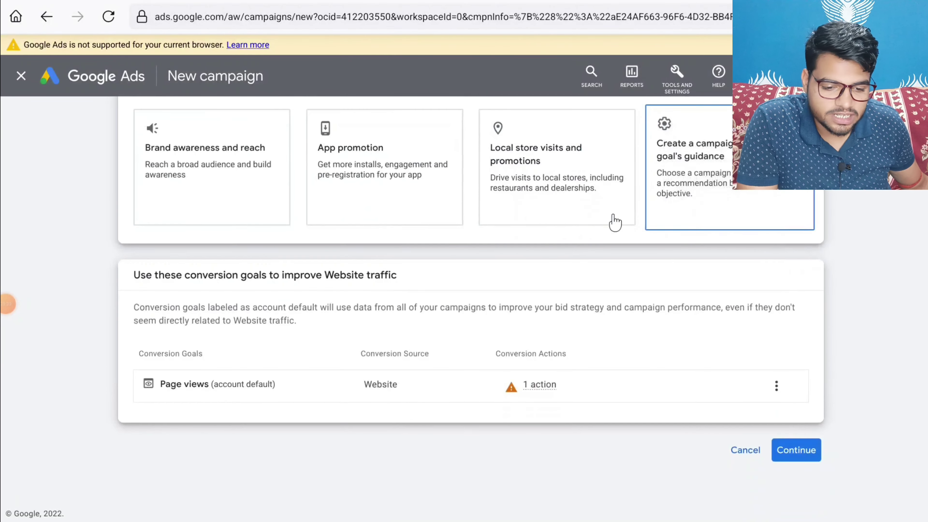
scroll(549, 226, up, 5)
scroll(461, 260, down, 5)
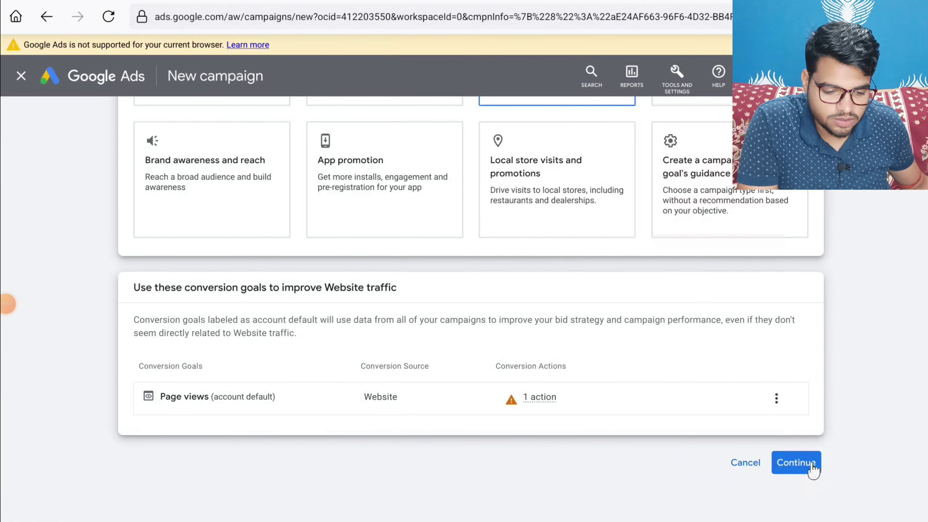
click(797, 462)
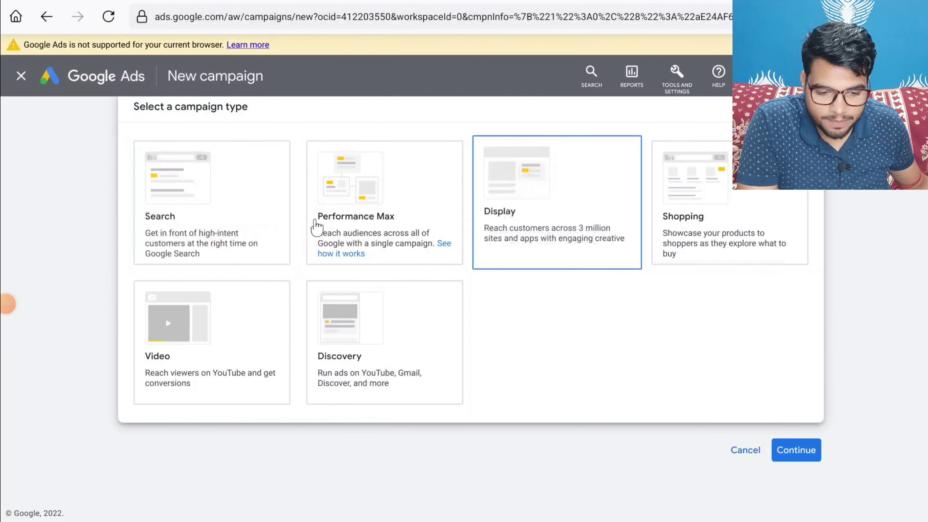
- Select the Video campaign type with the Drive conversions subtype and continue to the general settings
click(255, 326)
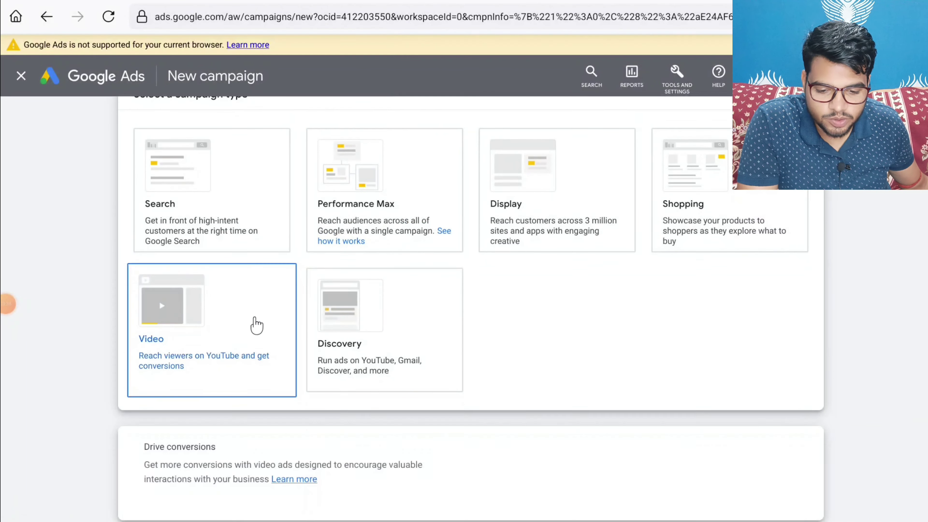
scroll(275, 327, down, 2)
click(784, 459)
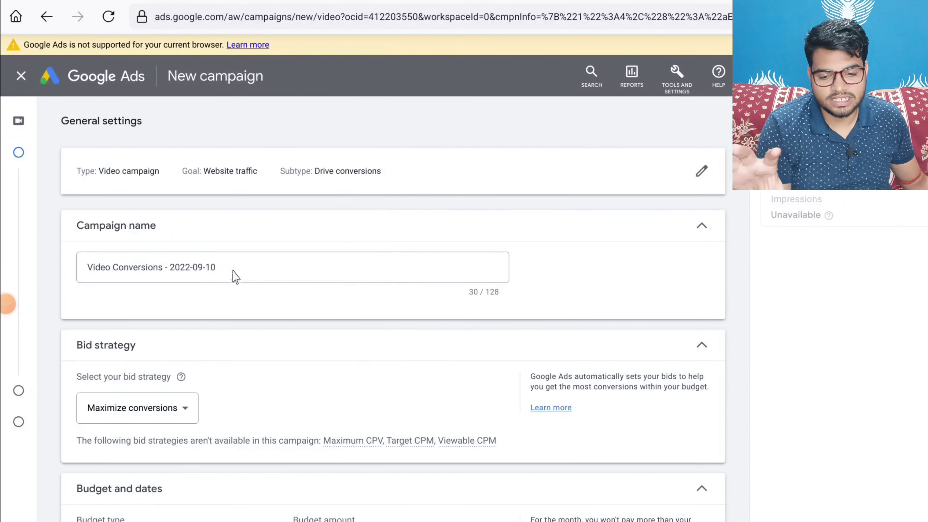
click(233, 273)
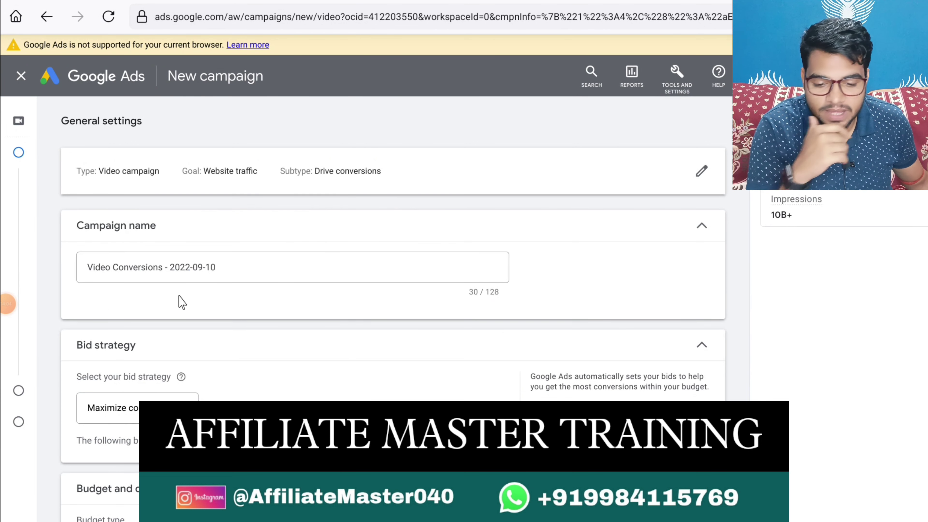
click(92, 272)
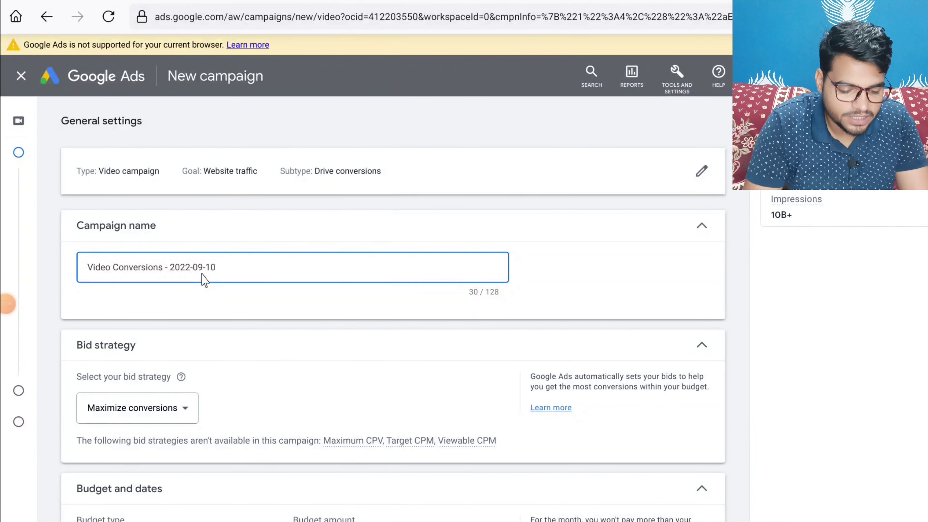
text(-)
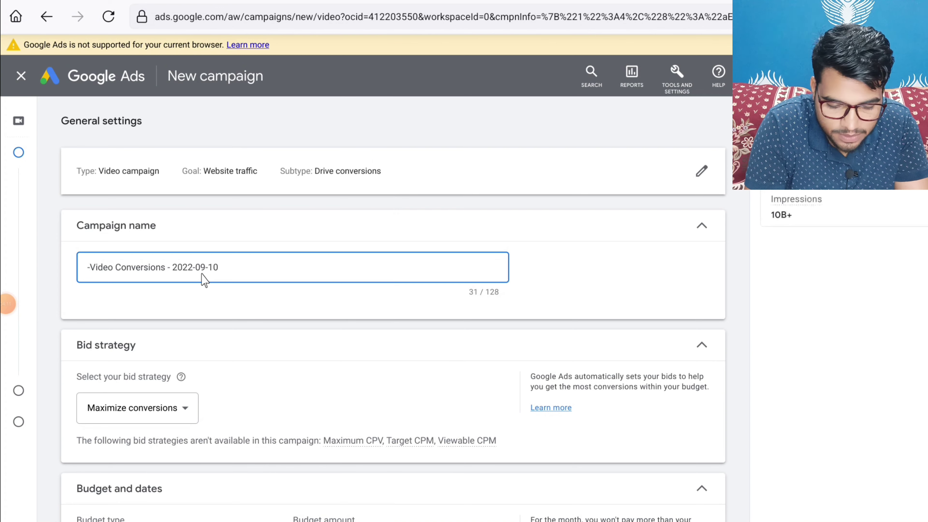
key(BackSpace)
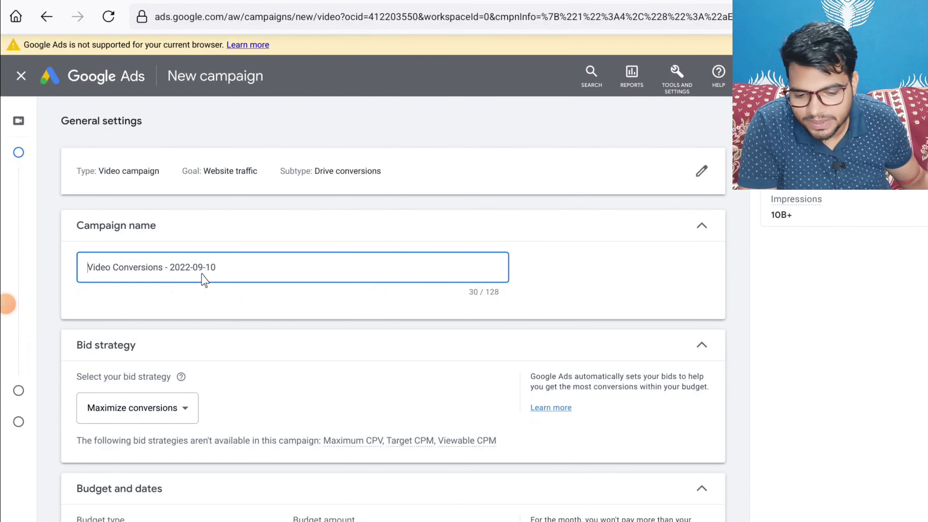
- Set the campaign's daily budget amount to ₹500.00
scroll(298, 269, down, 5)
click(358, 340)
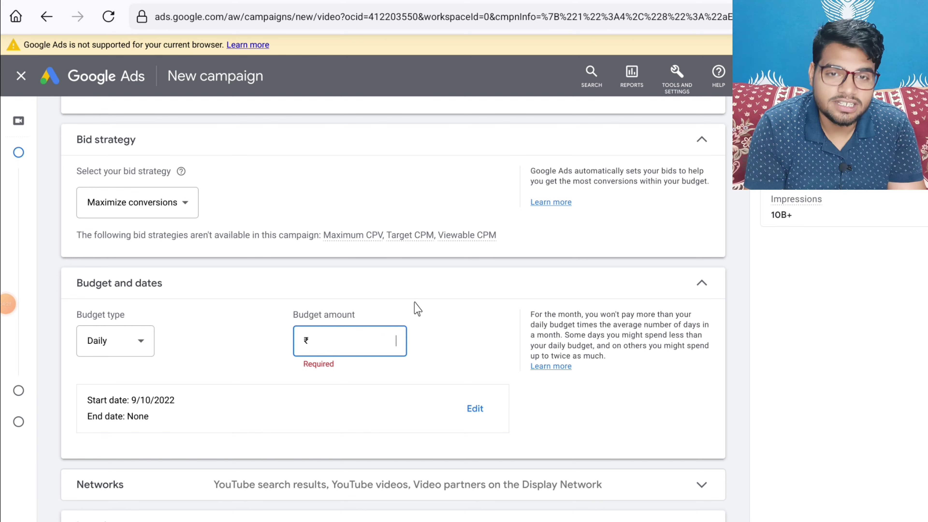
text(500.00)
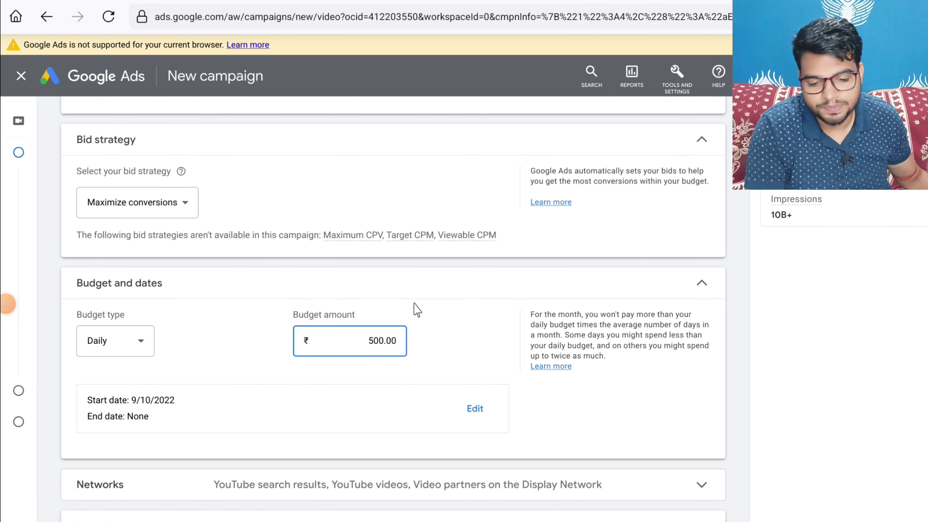
- Add the country Australia to the campaign's targeted locations
scroll(416, 310, down, 6)
scroll(213, 377, down, 2)
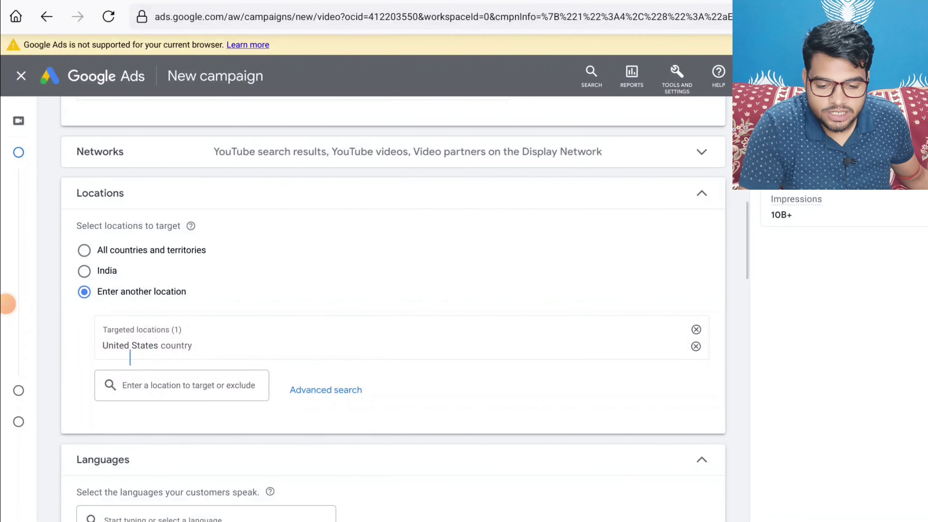
click(140, 388)
text(AUSTRA)
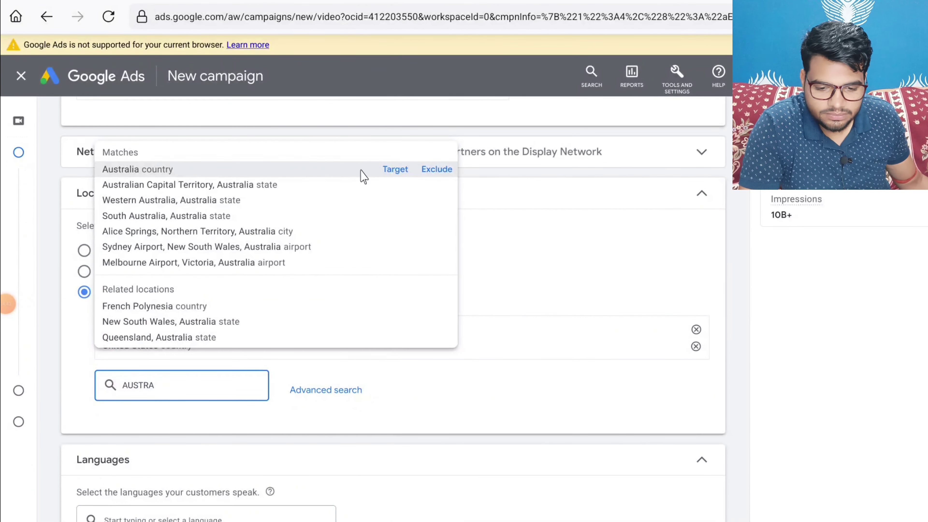
click(395, 169)
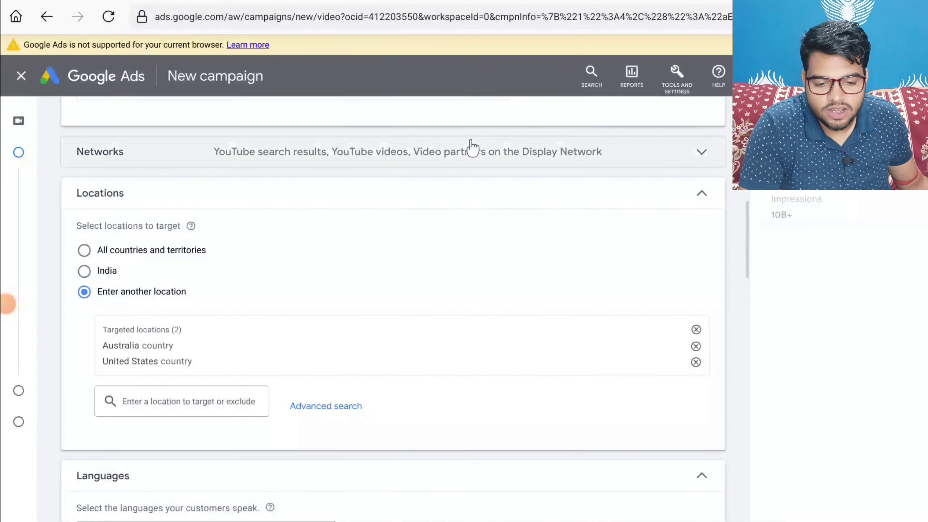
- Check which networks the video campaign's ads can appear on
click(468, 154)
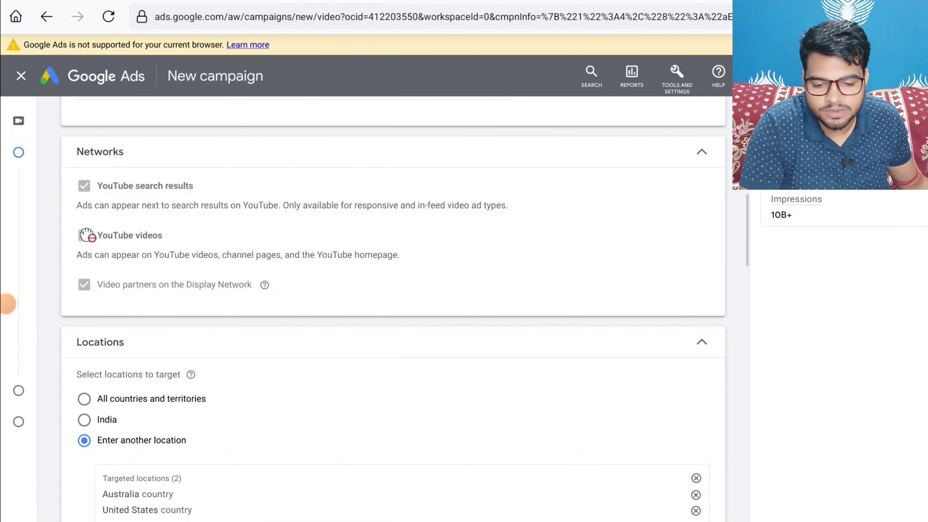
click(676, 152)
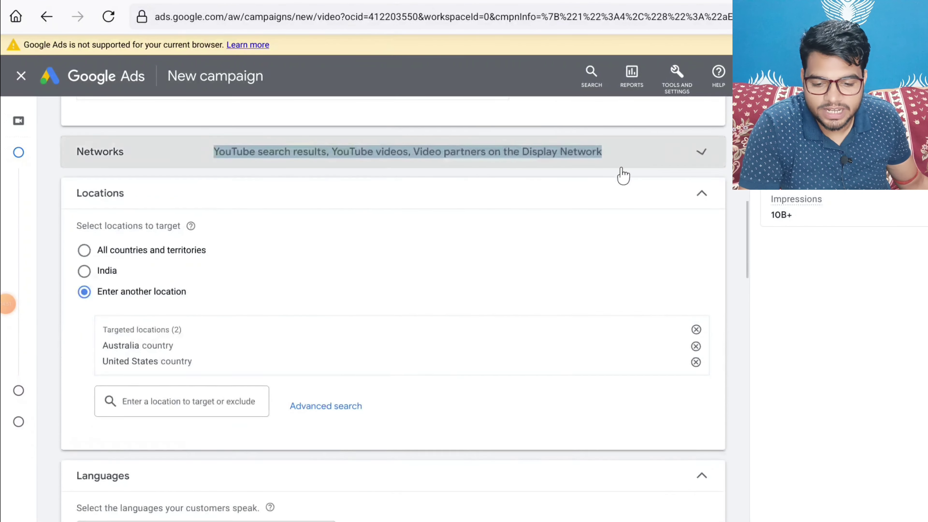
click(170, 151)
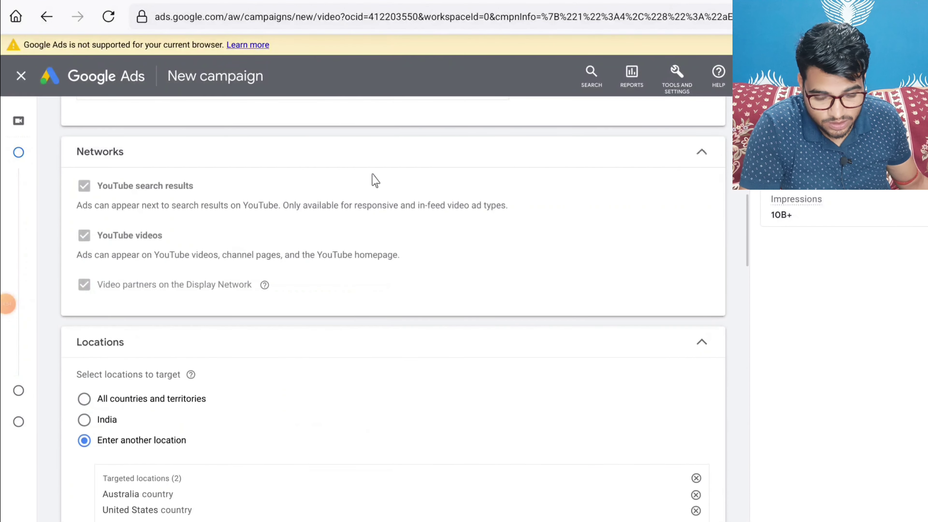
click(647, 158)
- Add the United Kingdom as another targeted country for the campaign
scroll(209, 250, down, 2)
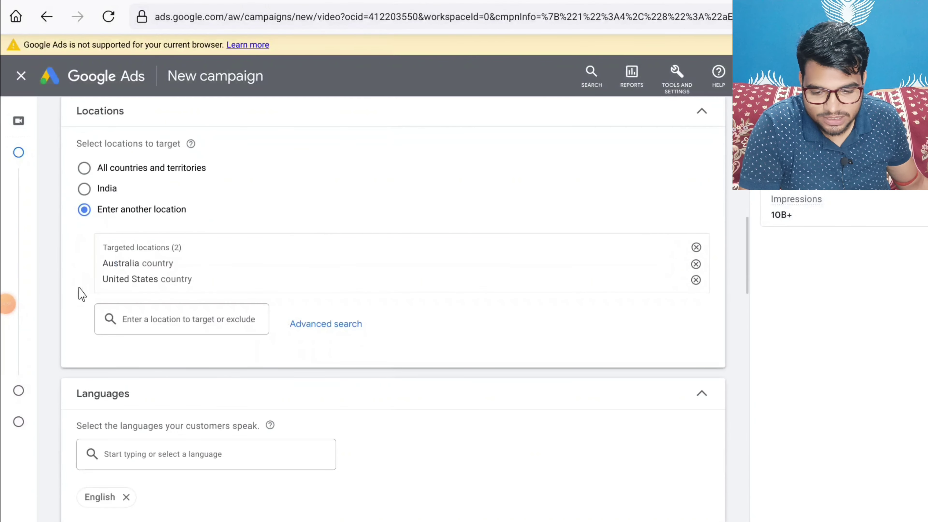
click(150, 316)
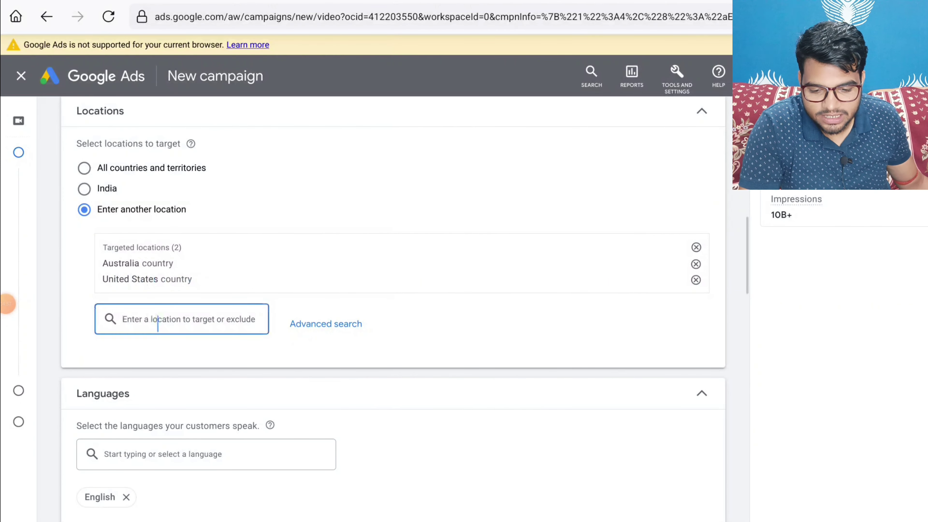
text(UNITED)
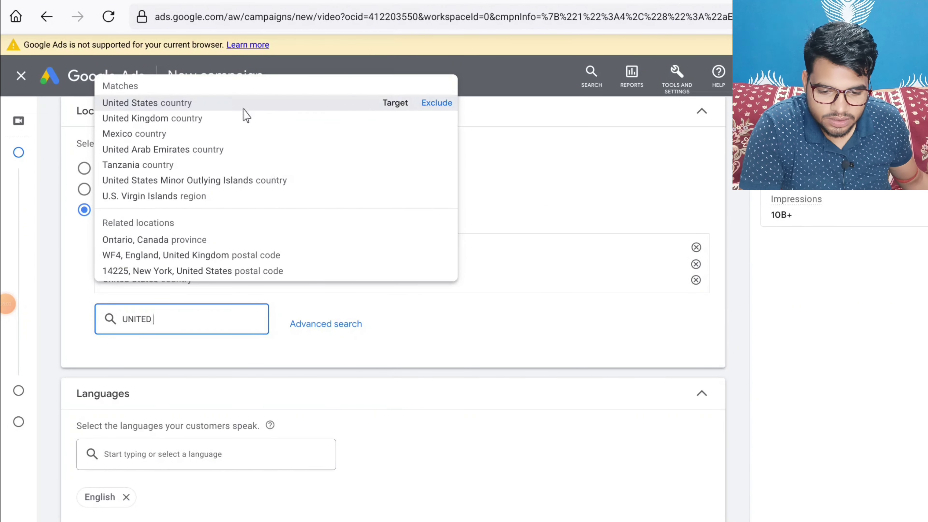
click(398, 125)
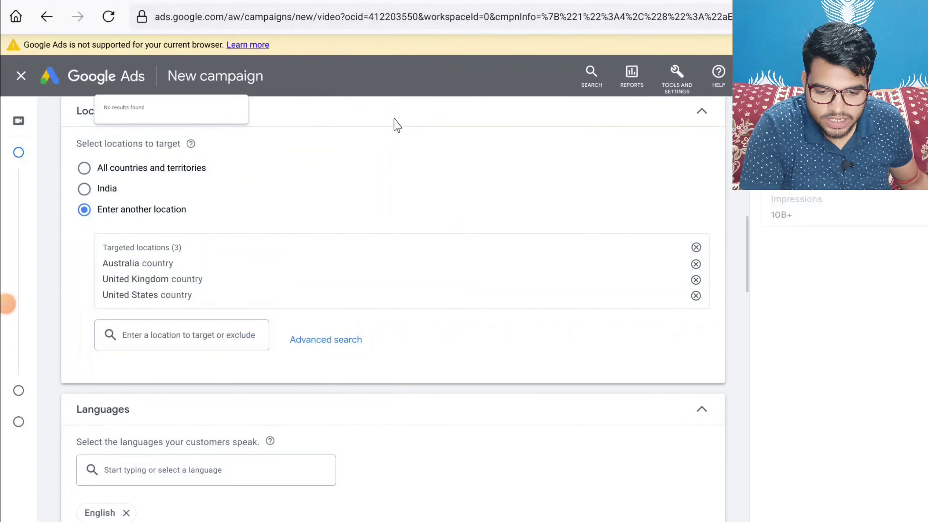
- Review the campaign's language, content exclusions, ad extensions and additional settings such as devices, frequency capping and ad schedule
scroll(290, 366, down, 5)
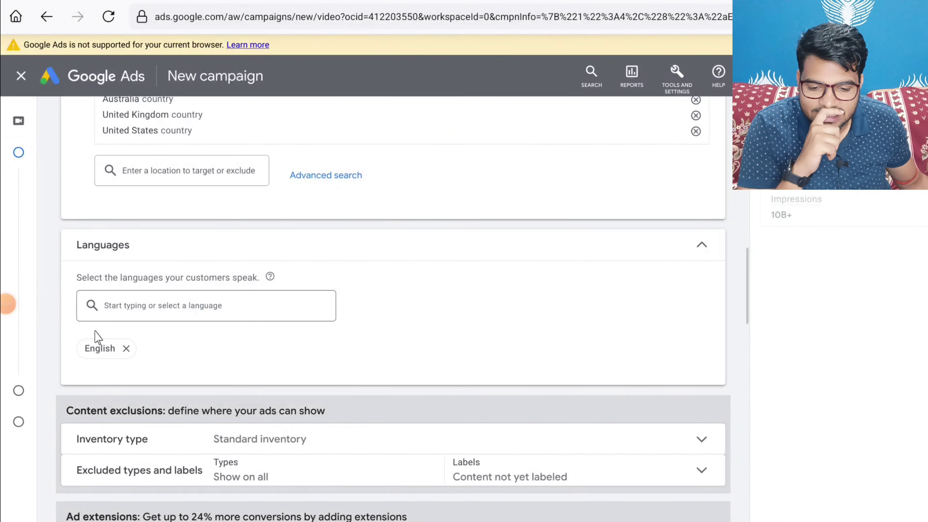
scroll(232, 328, down, 8)
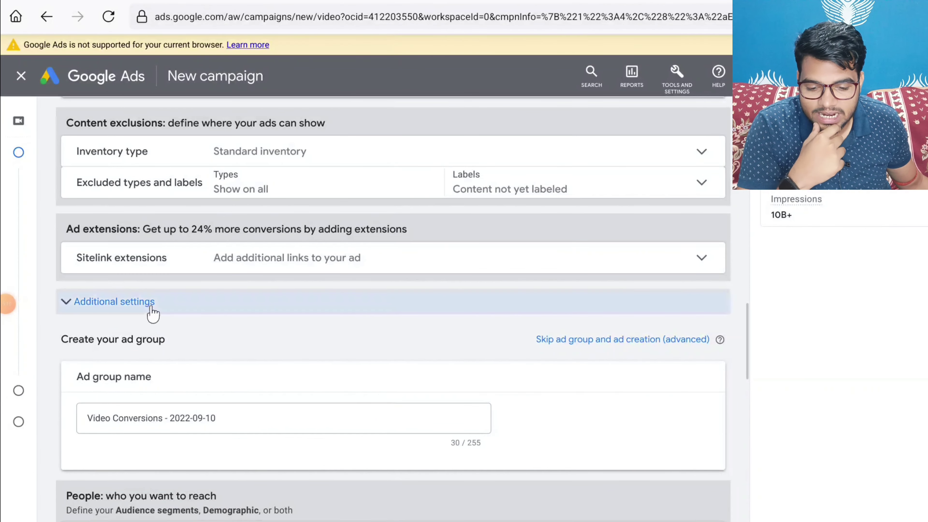
click(180, 307)
scroll(242, 278, down, 2)
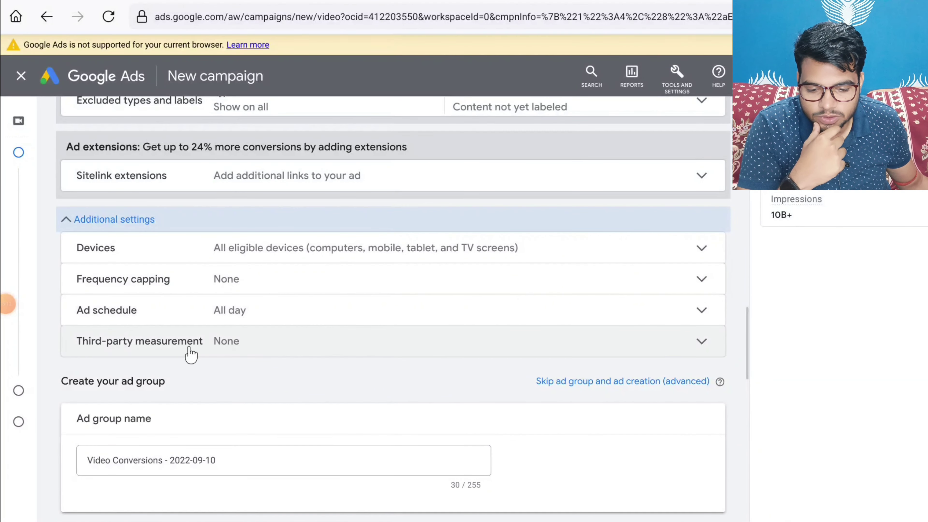
scroll(358, 314, down, 1)
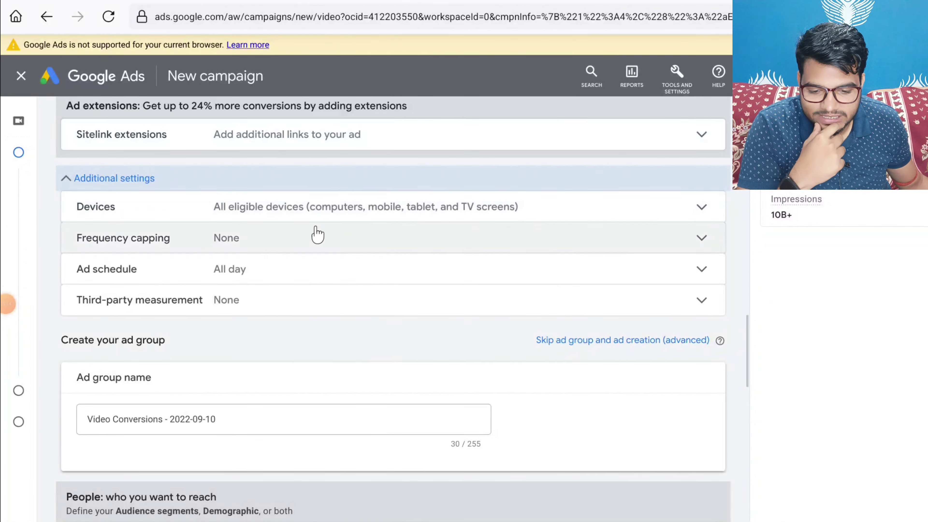
scroll(248, 256, down, 2)
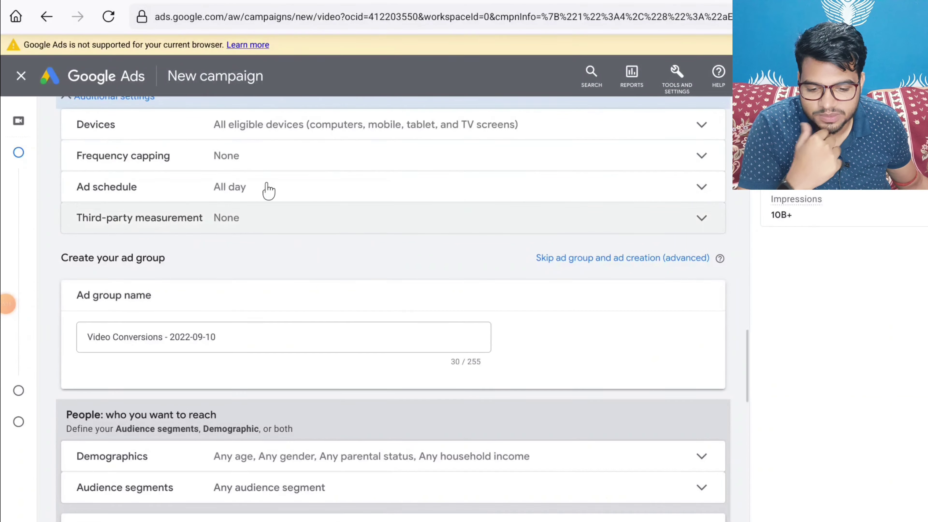
- Restrict the ad group's gender targeting to Female by excluding Male and Unknown in the demographics
scroll(300, 307, down, 4)
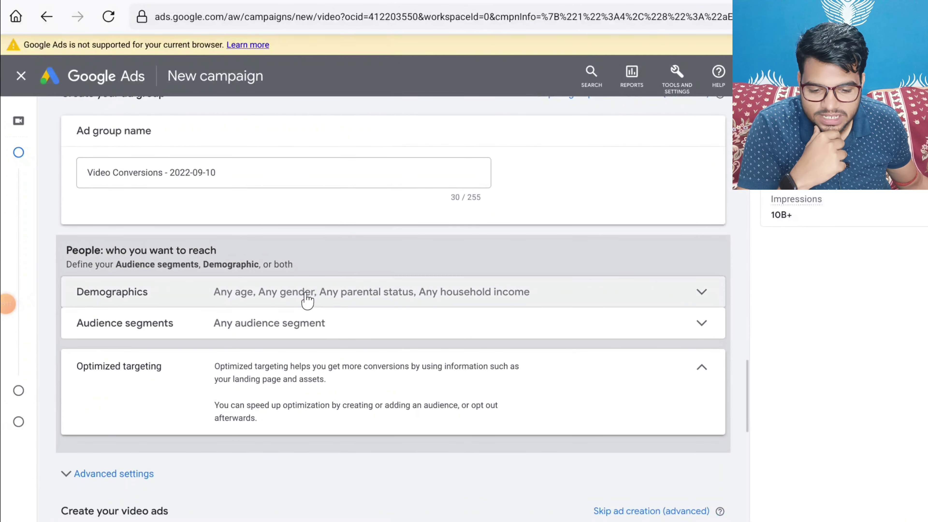
click(307, 300)
scroll(331, 286, down, 5)
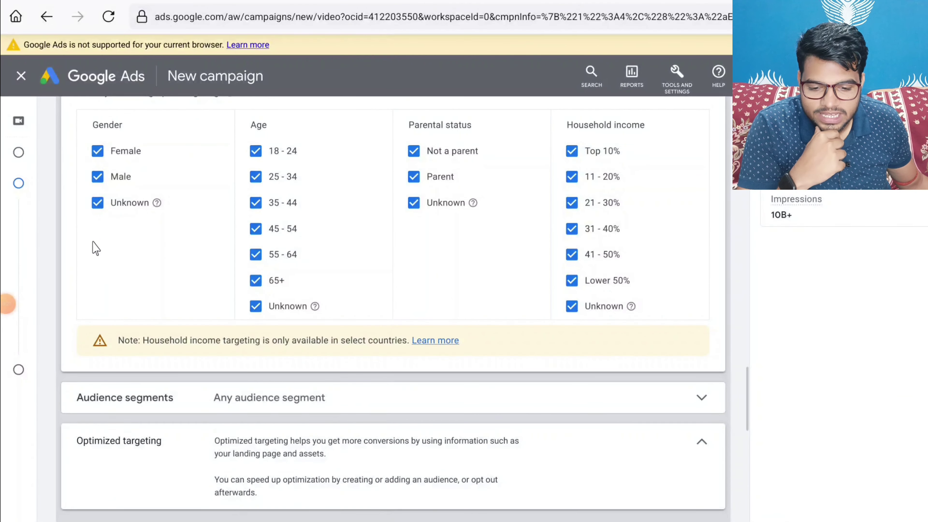
scroll(94, 249, up, 2)
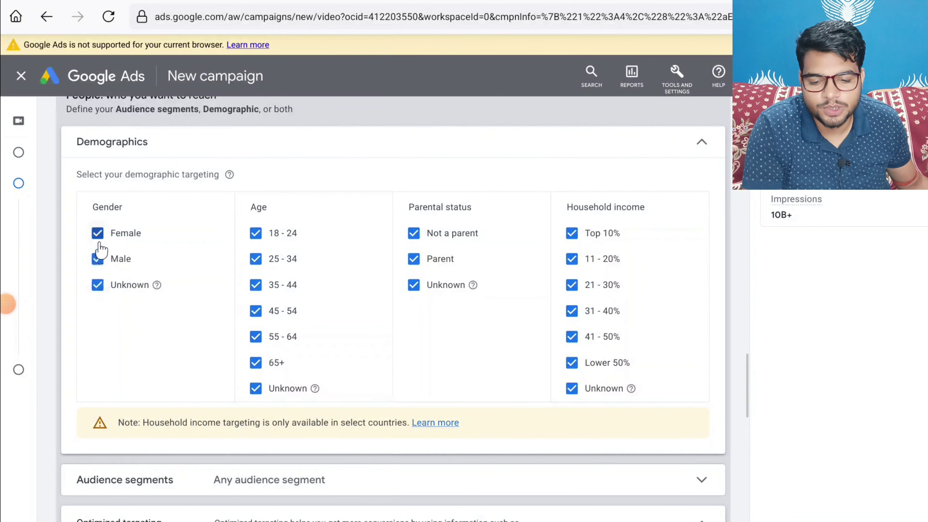
click(97, 259)
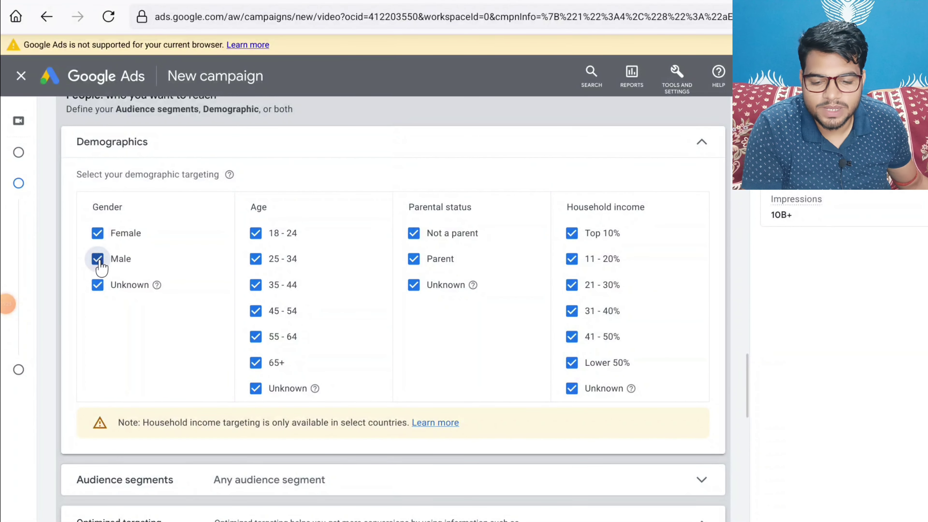
click(97, 286)
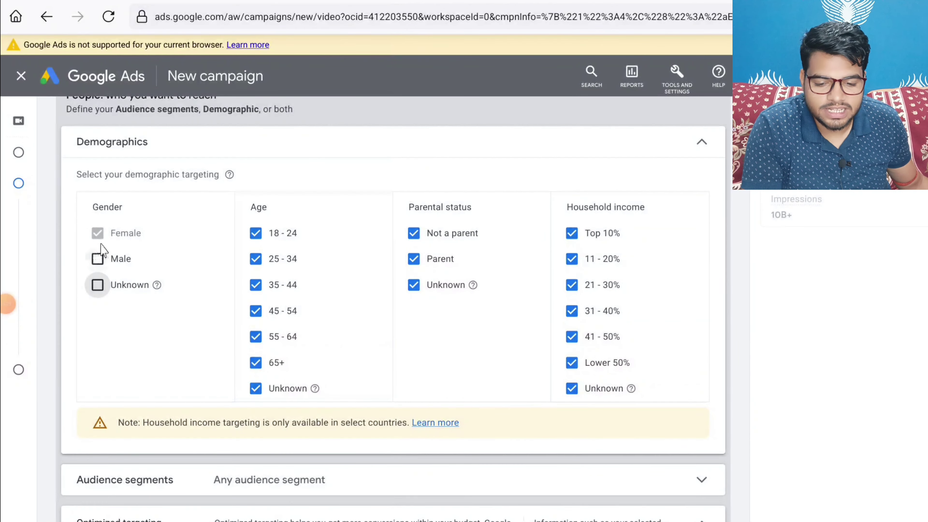
- Exclude Parent from the ad group's parental status targeting and go on to the video ad creation section
scroll(466, 369, down, 4)
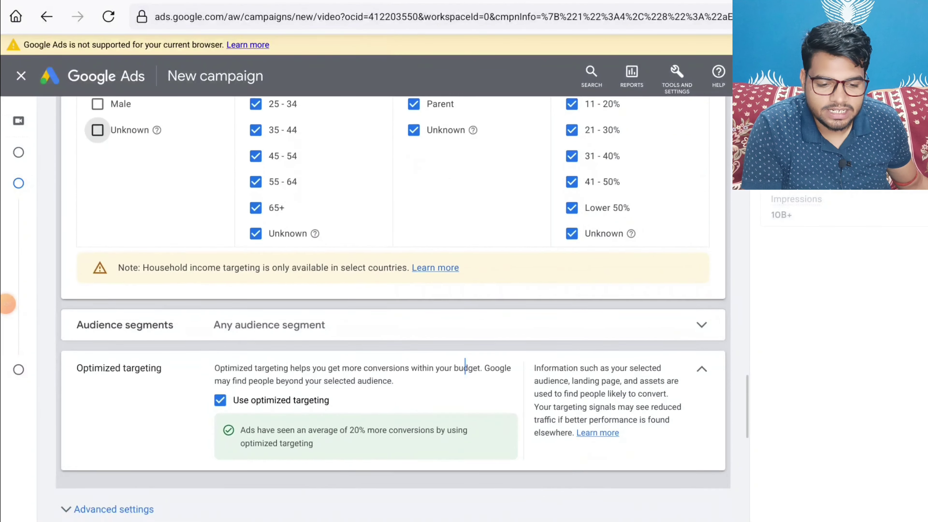
scroll(465, 366, up, 2)
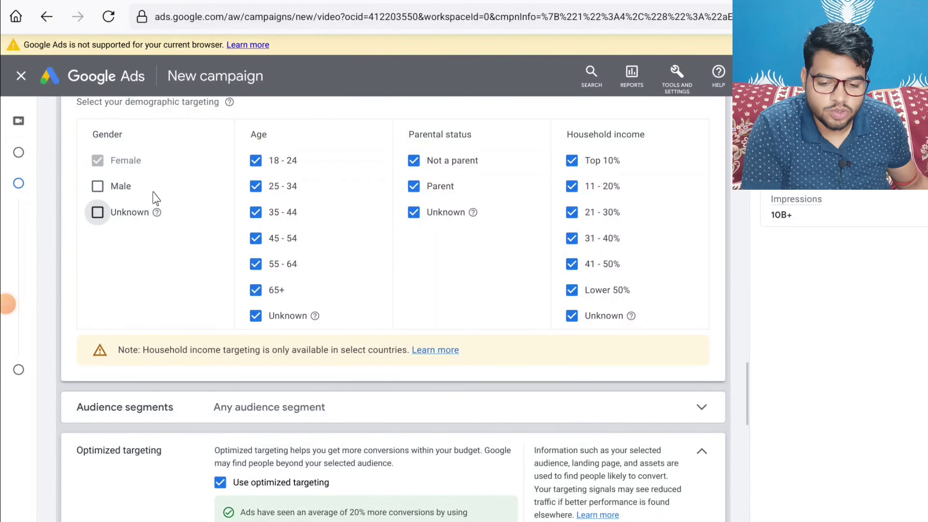
click(412, 187)
scroll(356, 353, down, 2)
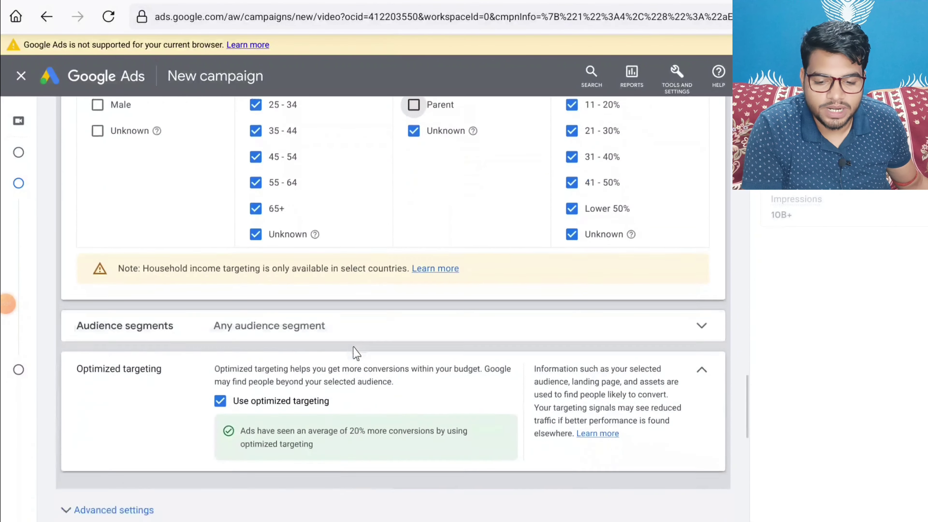
scroll(356, 353, down, 6)
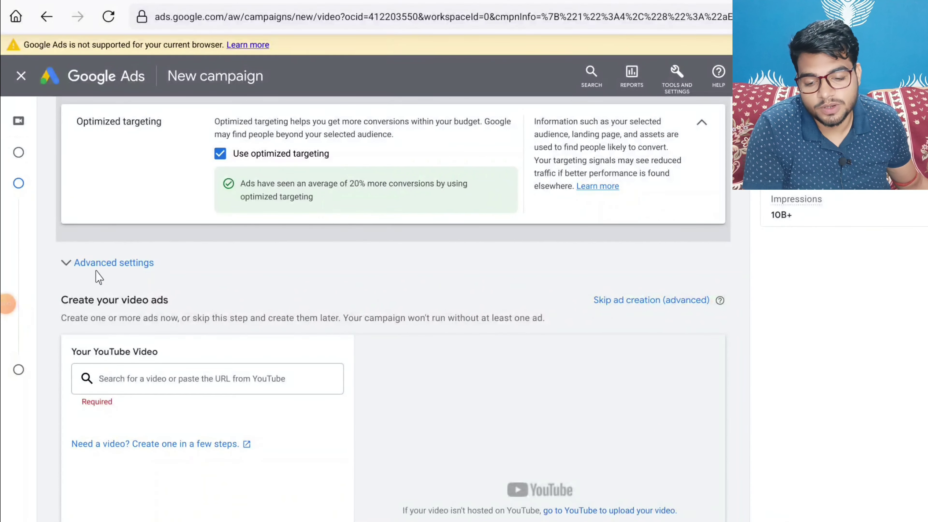
- Open the ad group's advanced content targeting and add the keywords LAW OF ATTRACTION, LOVE and SOULMATE on separate lines
click(118, 263)
scroll(424, 255, down, 3)
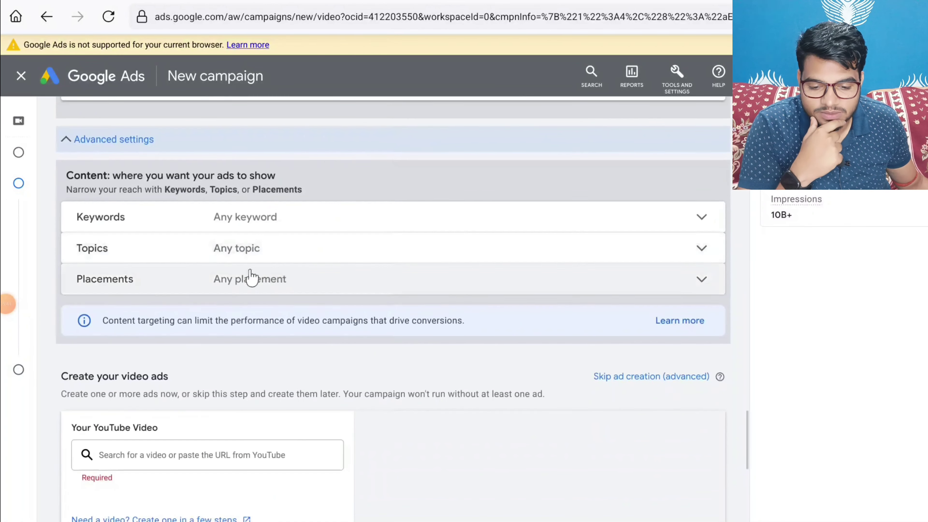
click(267, 216)
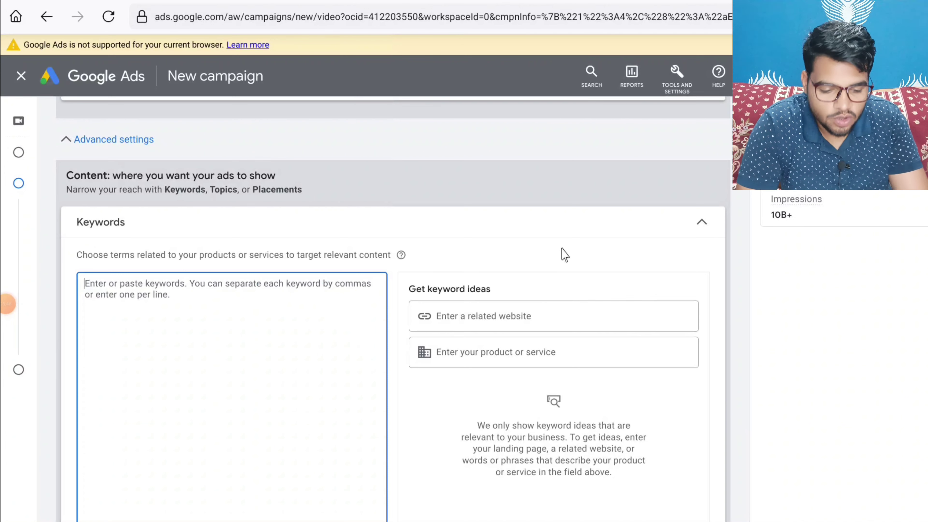
text(LAW OF A)
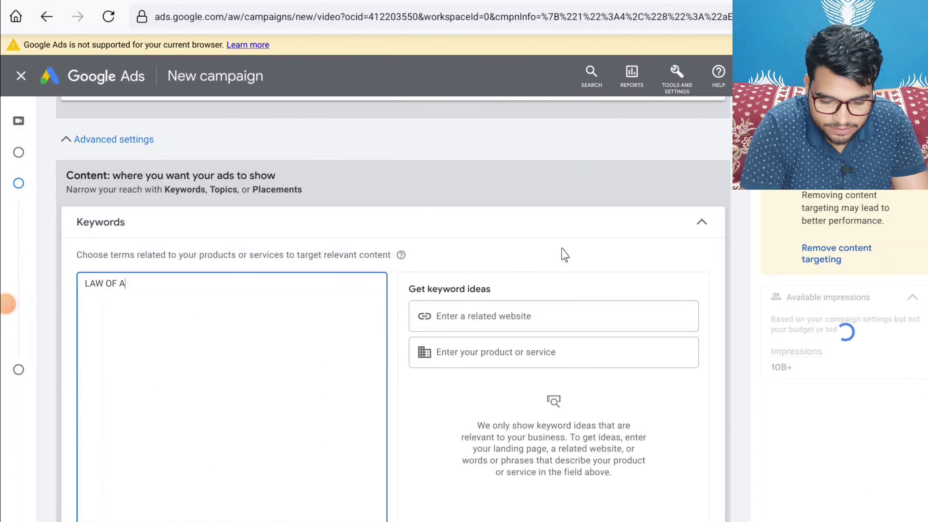
text(TTRACT)
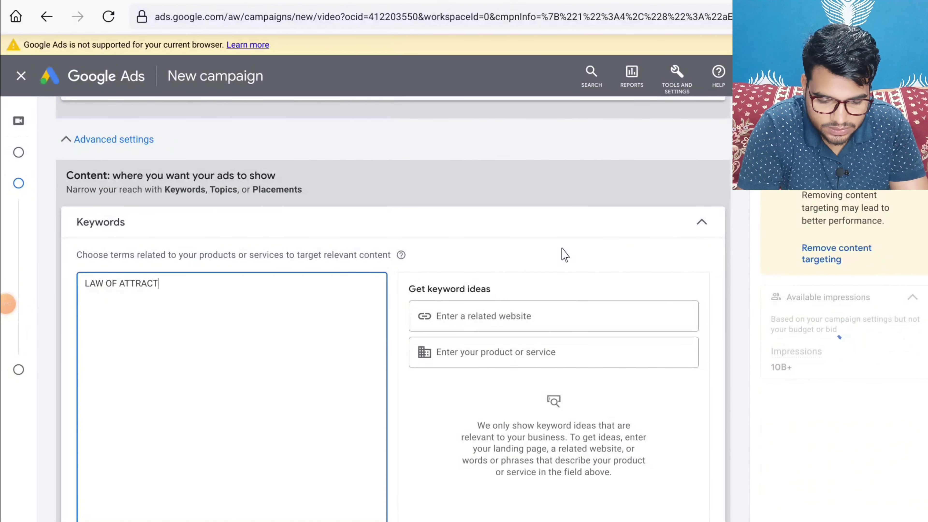
text(UON)
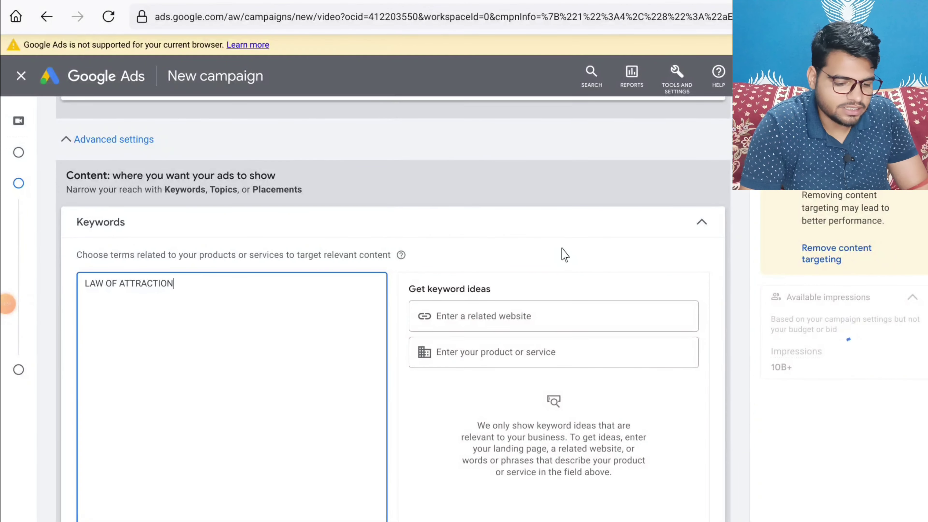
text(LO)
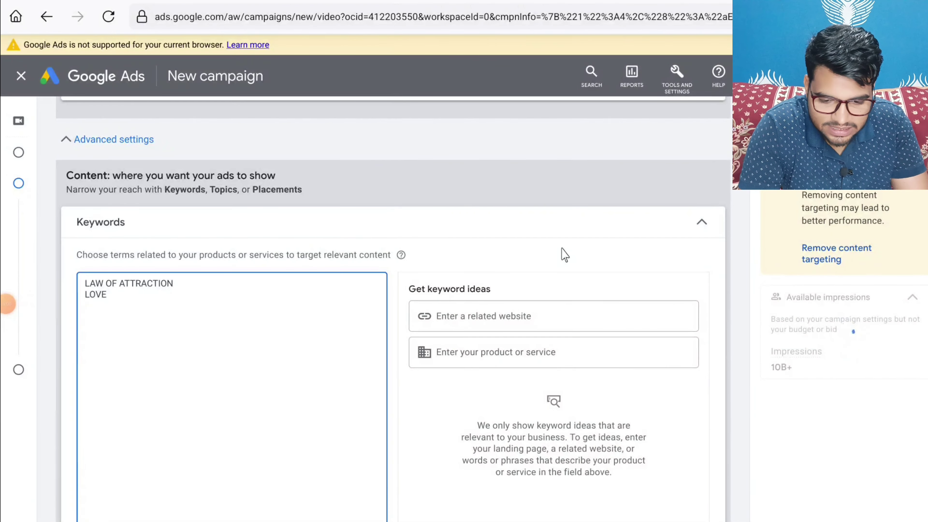
text(VE)
key(Return)
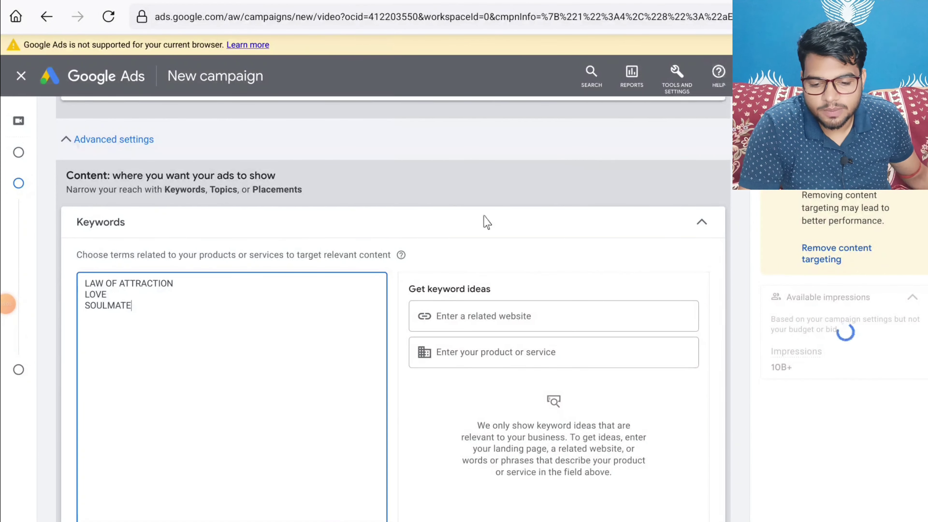
- Review the entered keywords along with the topic and placement targeting options for the ad group
scroll(263, 239, down, 2)
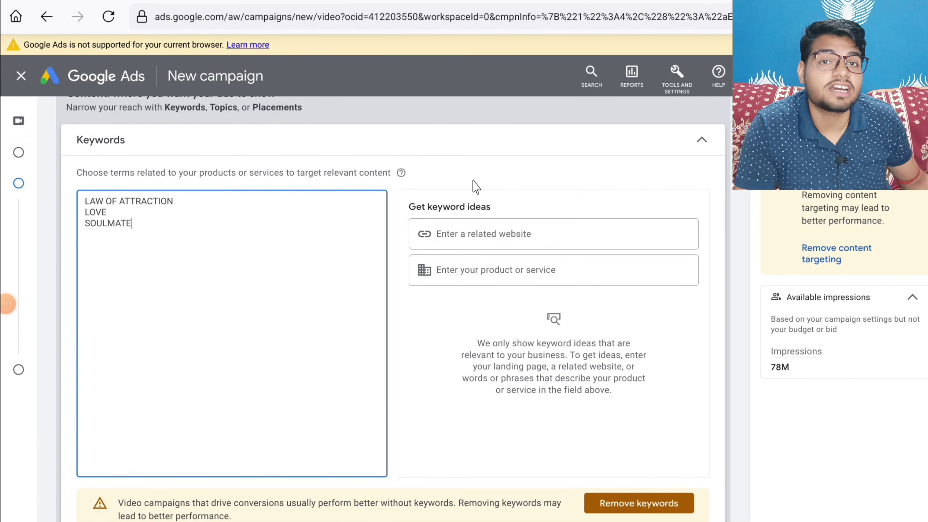
scroll(338, 166, down, 3)
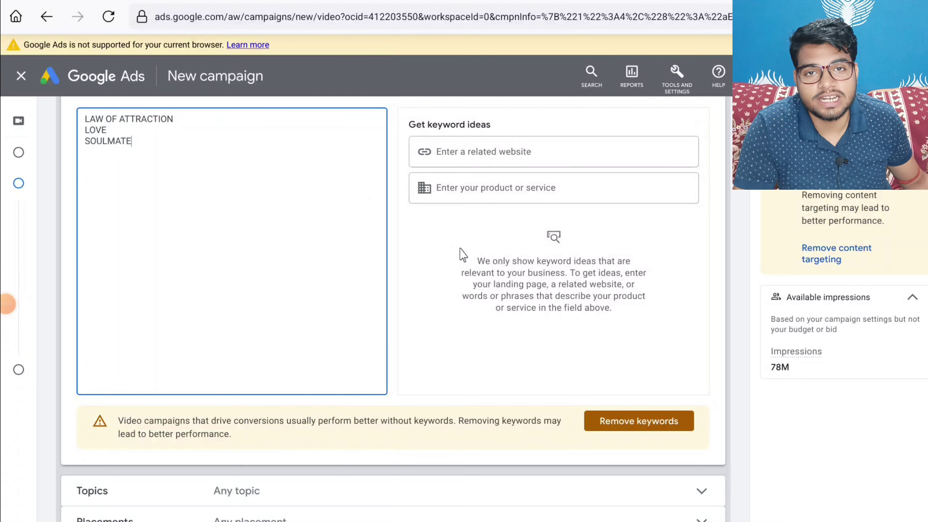
scroll(463, 254, down, 10)
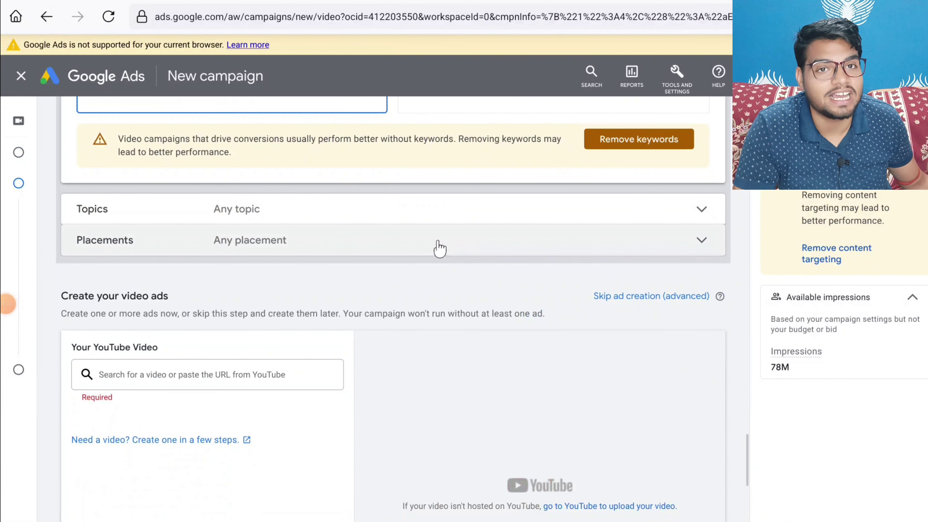
click(19, 308)
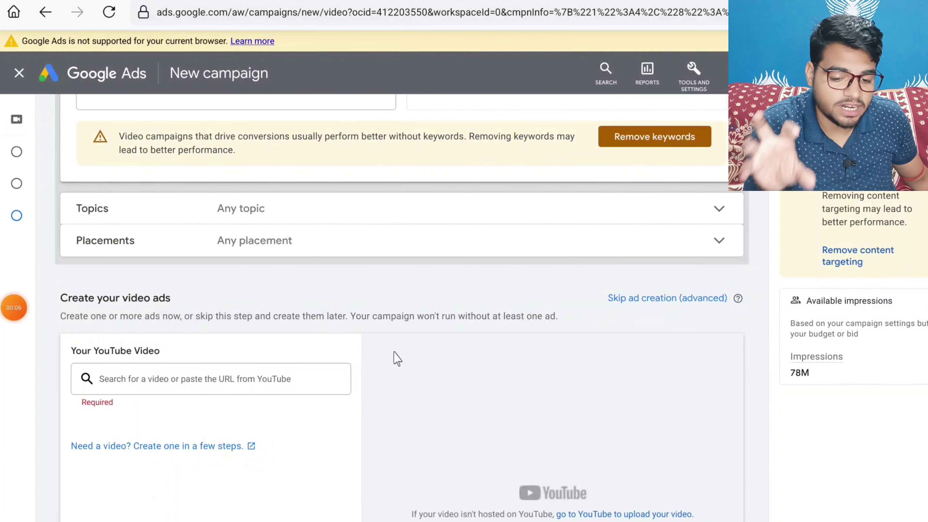
scroll(311, 247, up, 9)
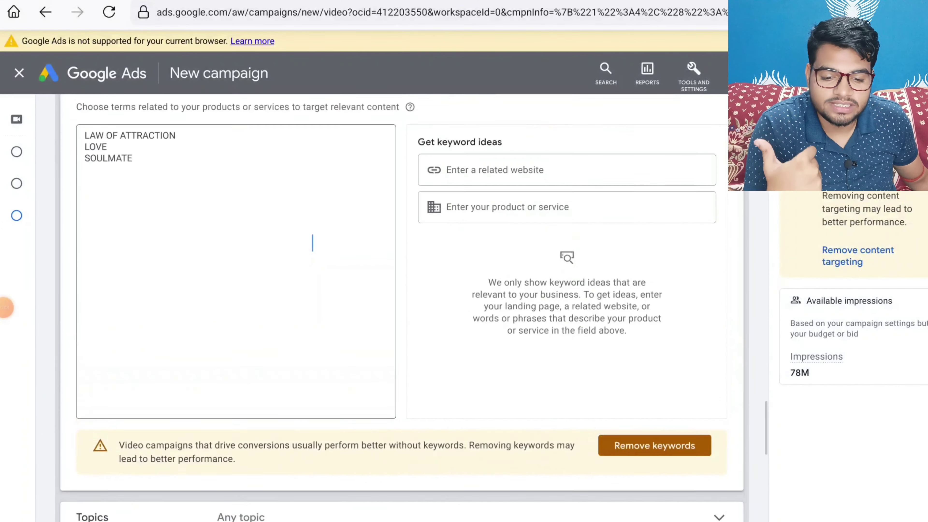
scroll(313, 242, up, 5)
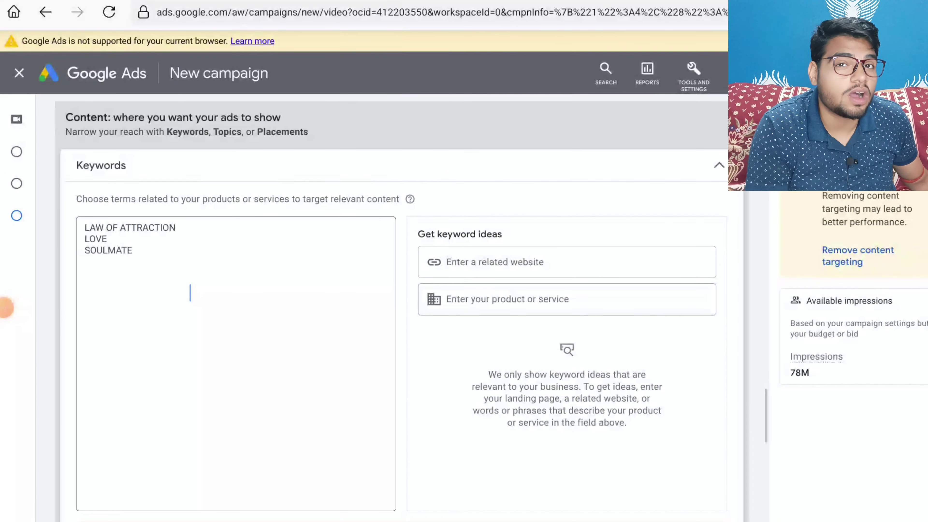
scroll(189, 293, down, 5)
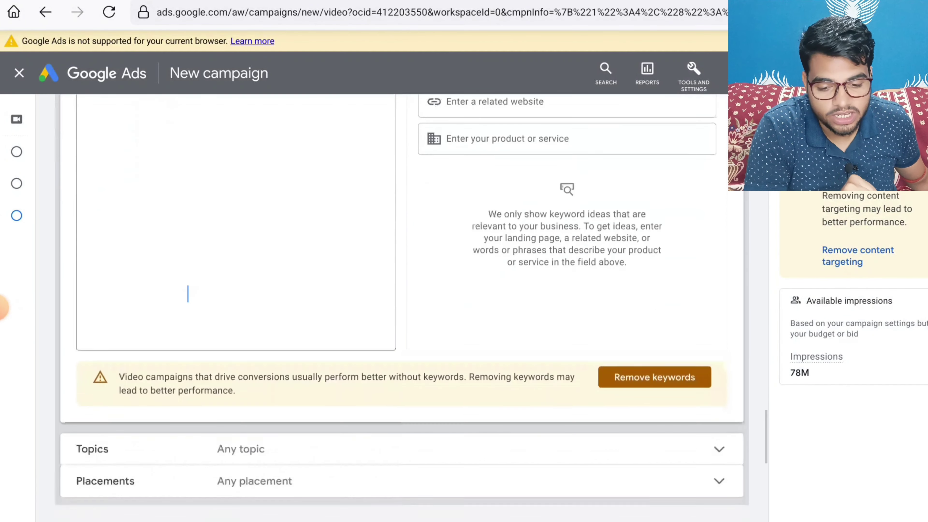
scroll(188, 294, up, 1)
scroll(187, 293, up, 4)
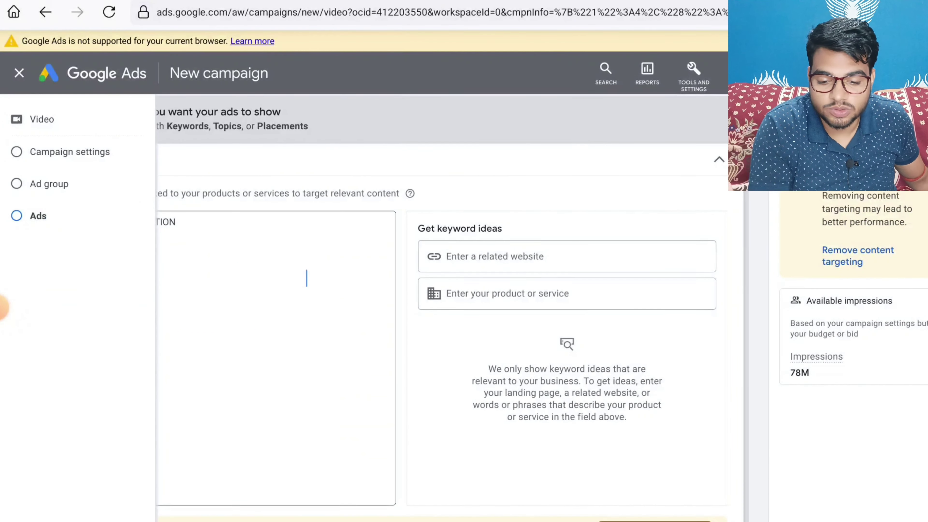
- Add SKETCH as a fourth keyword on its own line and collapse the keyword targeting section
click(188, 275)
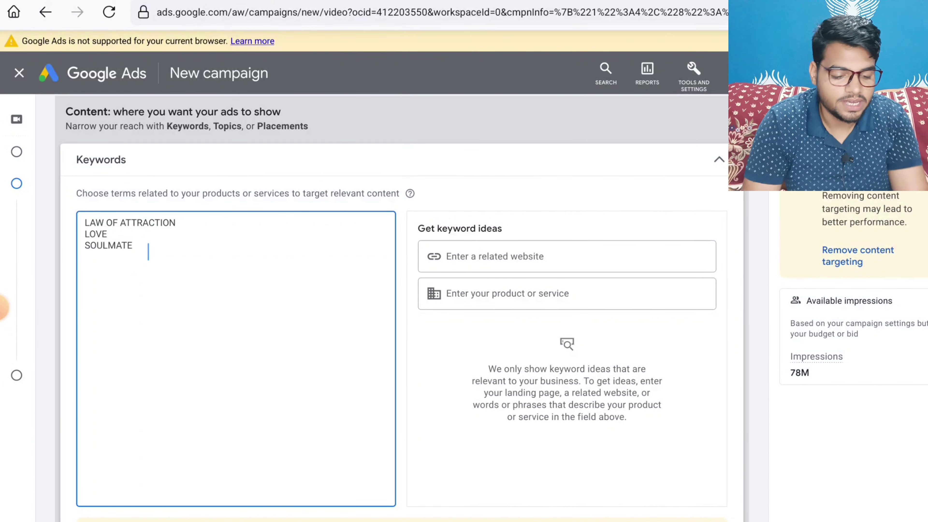
text(SKET)
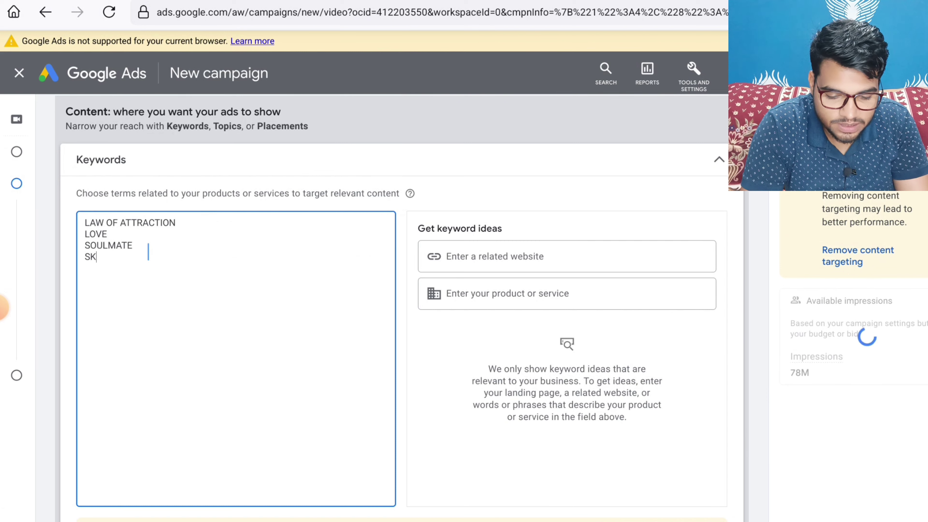
key(BackSpace)
key(BackSpace)
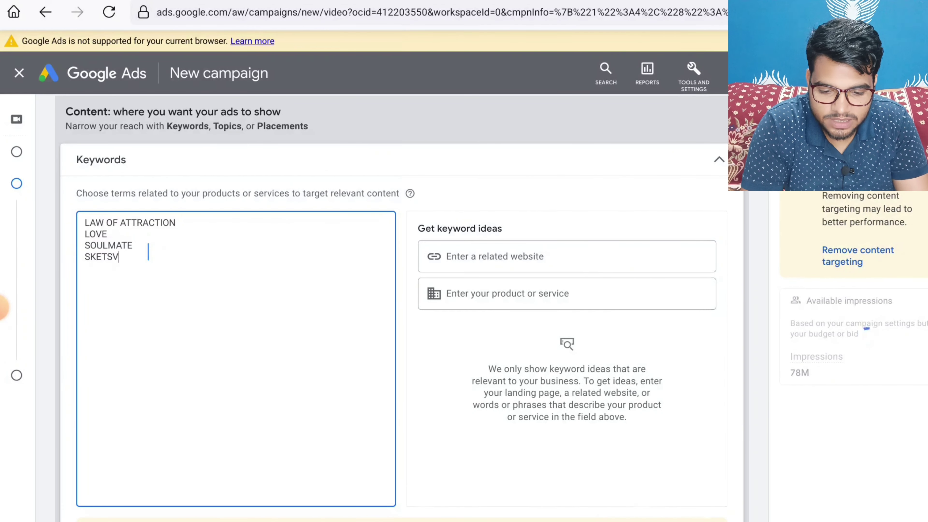
text(CH)
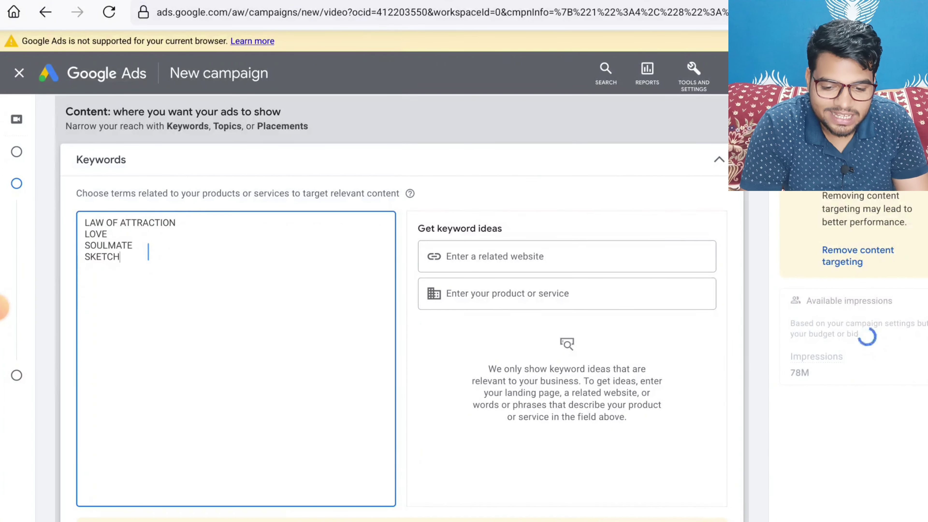
click(509, 179)
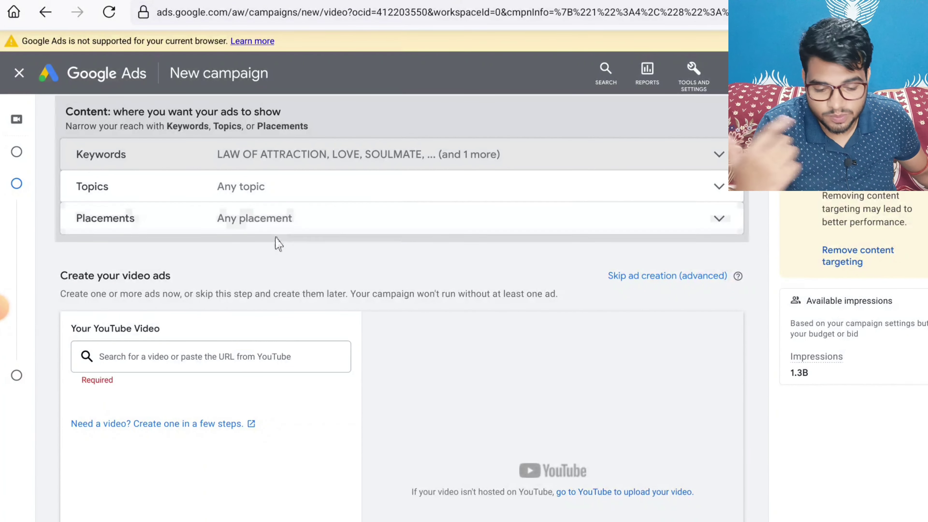
- Use the YouTube video "3 Psychics Draw My Soulmate" for the ad by pasting its link
click(132, 355)
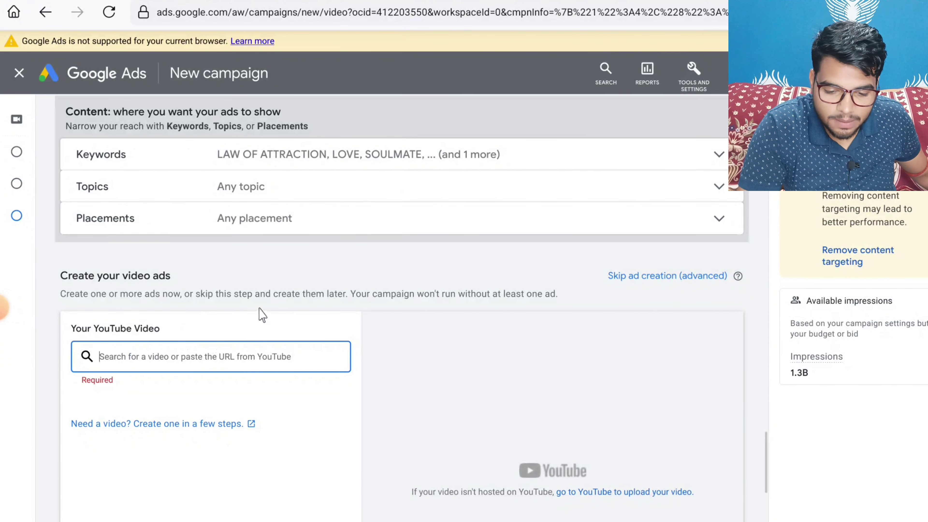
key(ctrl+v)
click(300, 410)
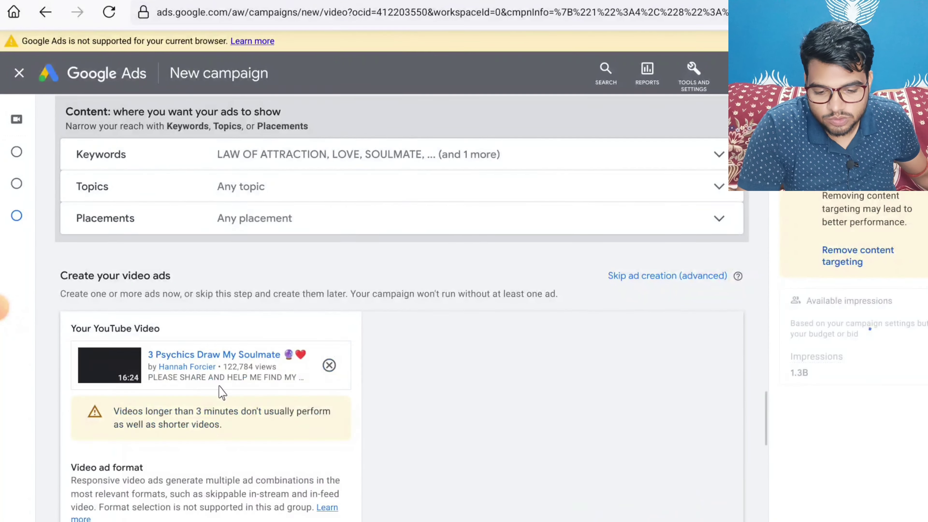
scroll(320, 313, down, 3)
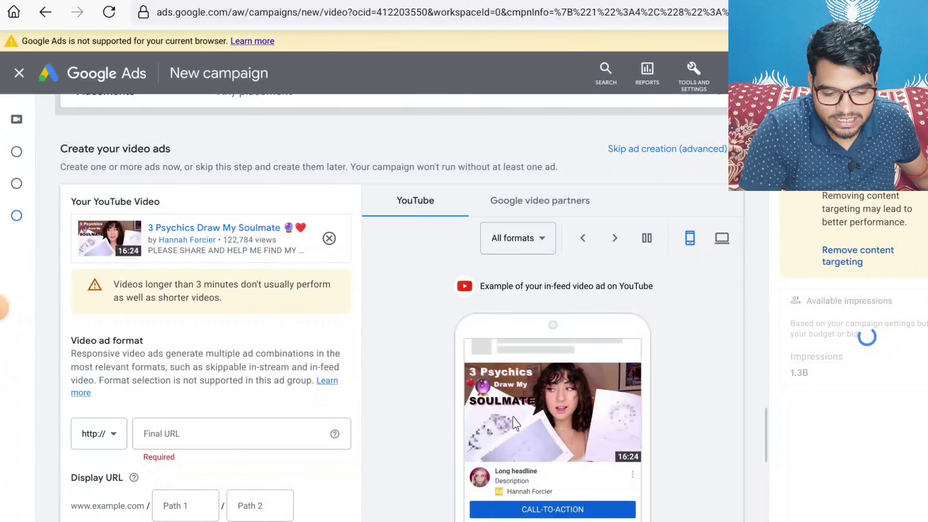
scroll(248, 352, down, 1)
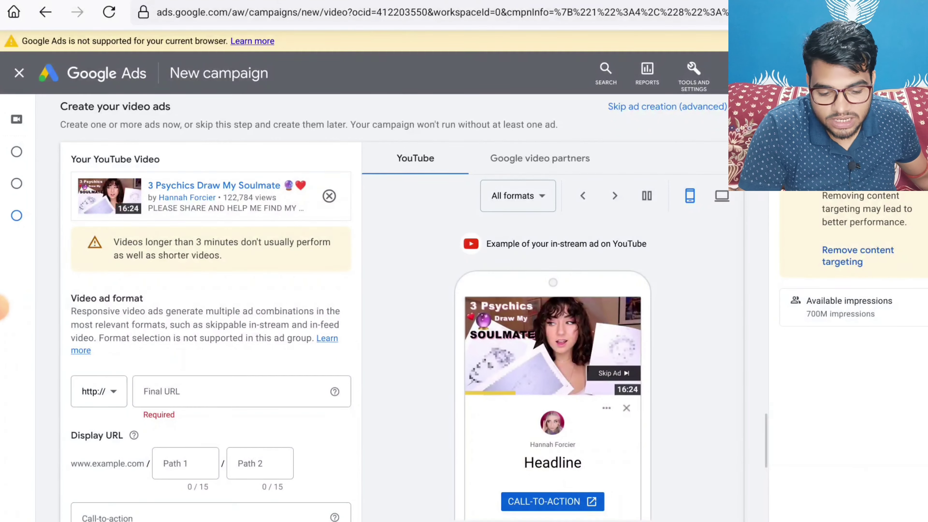
click(240, 391)
text(youtu.be/1nNa2adE-08)
scroll(180, 342, down, 4)
click(180, 344)
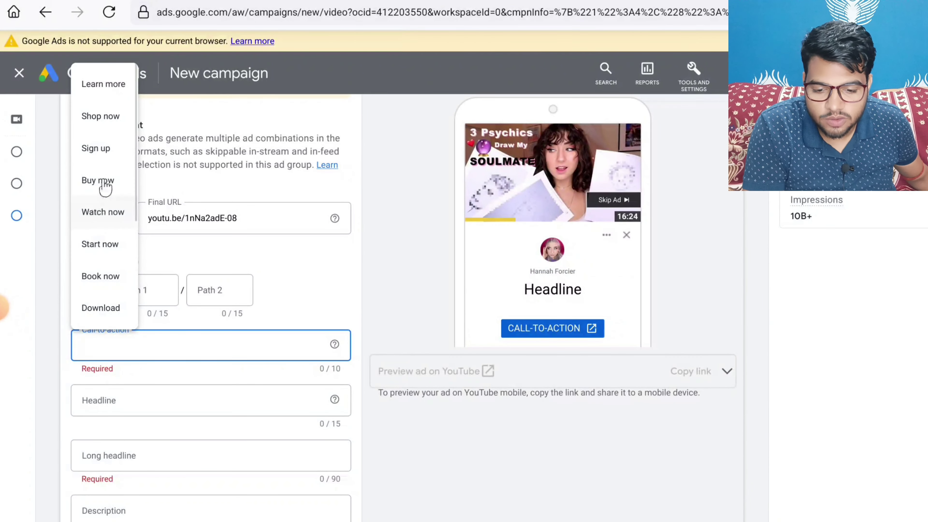
click(106, 87)
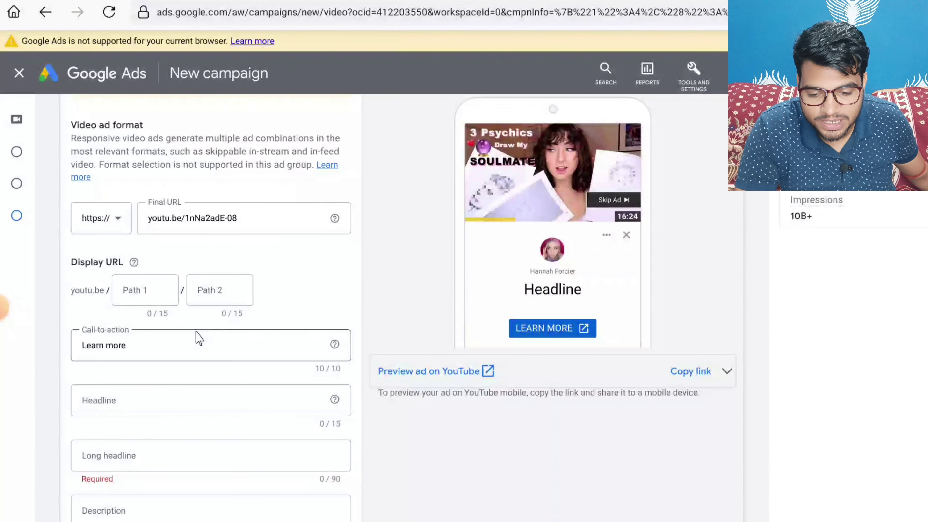
- Enter "Soulmate Sketch" as the video ad's headline
click(150, 400)
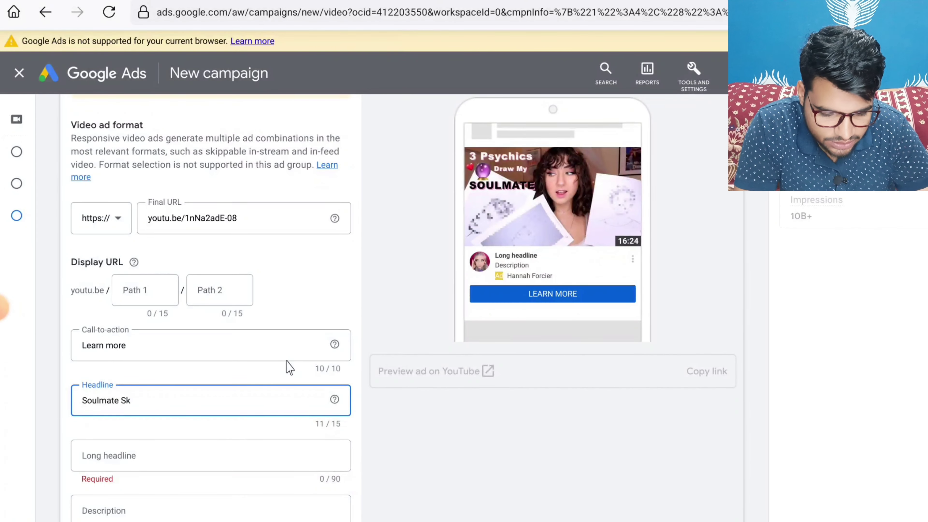
text(h)
scroll(178, 414, down, 3)
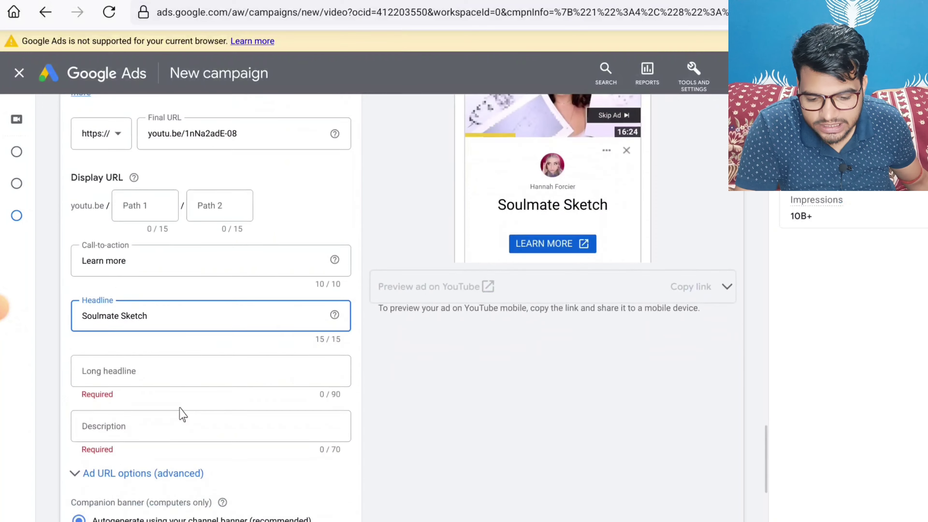
- Reuse the headline text to set the video ad's long headline to "Soulmate Sketch 2022"
click(193, 375)
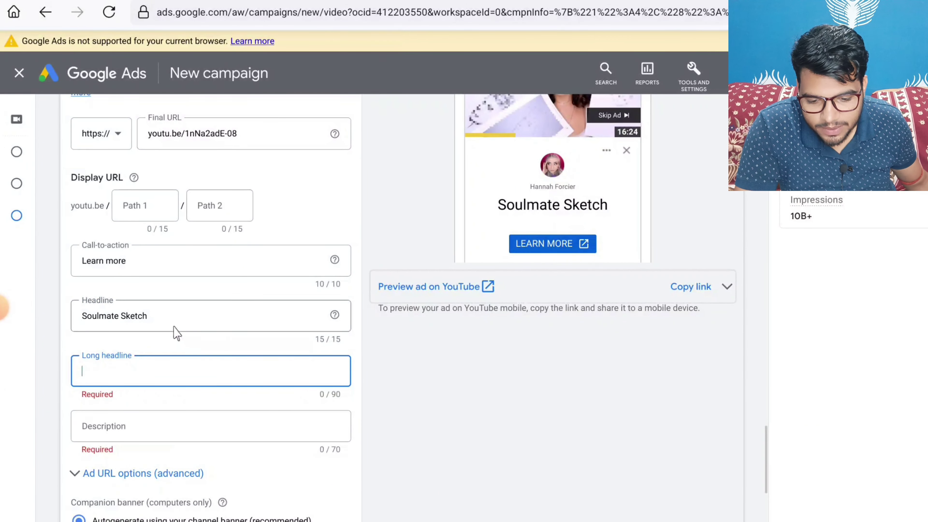
key(shift+Tab)
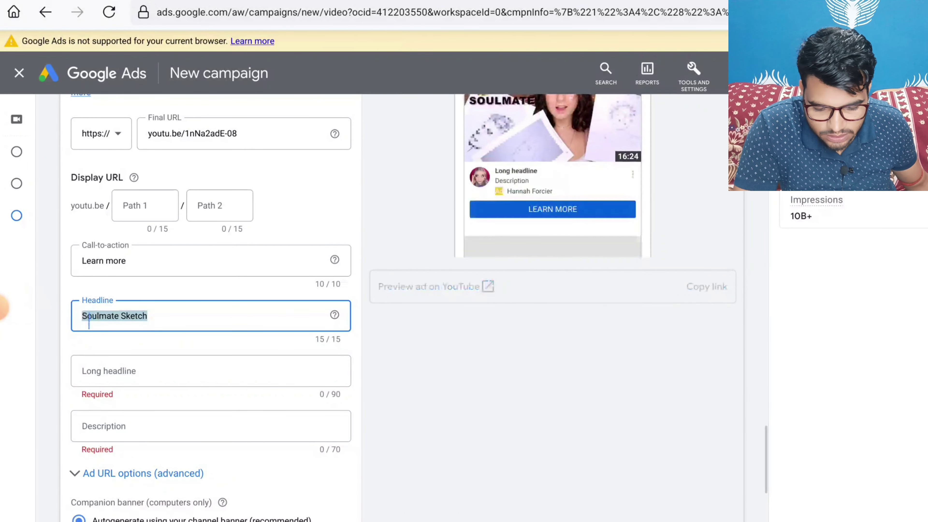
key(BackSpace)
key(ctrl+z)
key(ctrl+c)
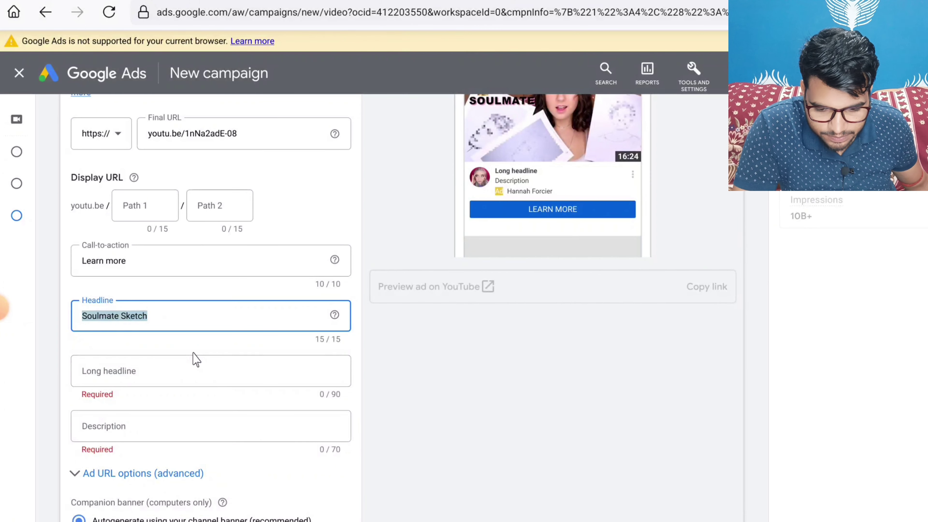
click(181, 368)
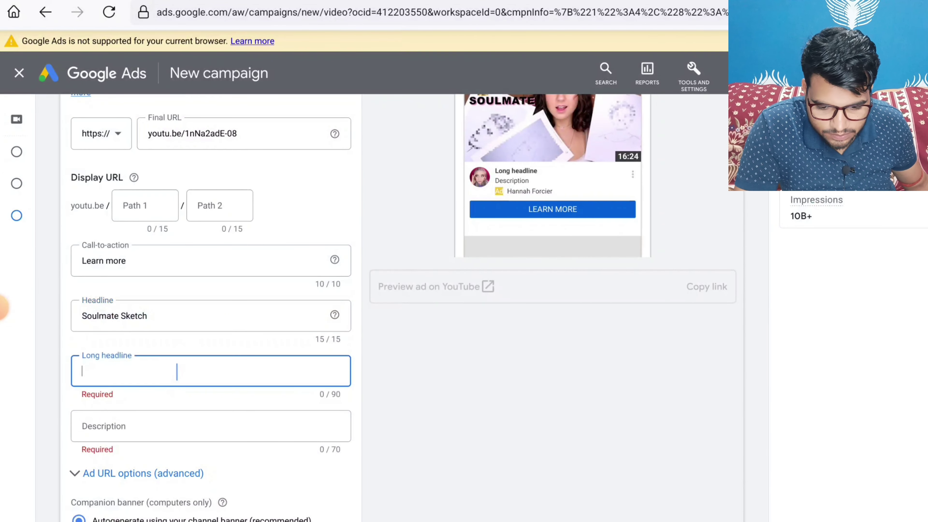
key(ctrl+v)
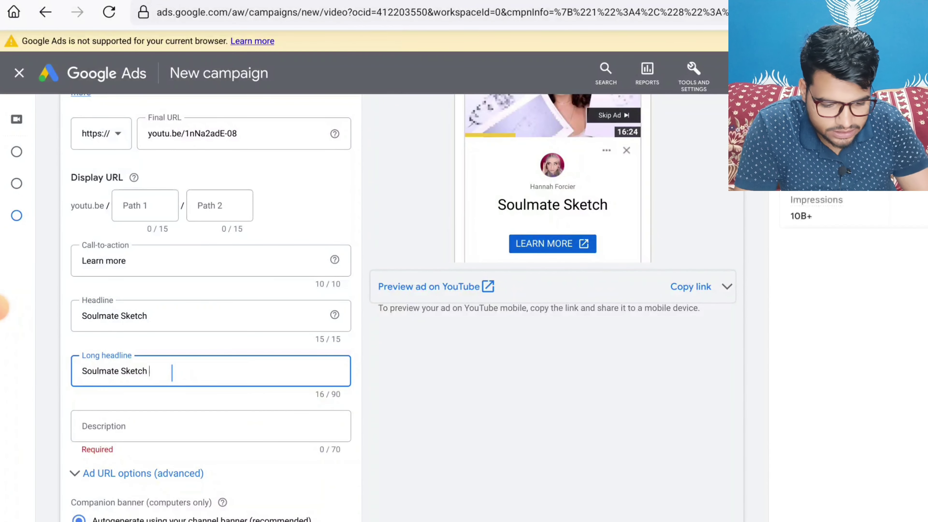
- Set the video ad's description to "Soulmate Sketch 2022"
click(219, 432)
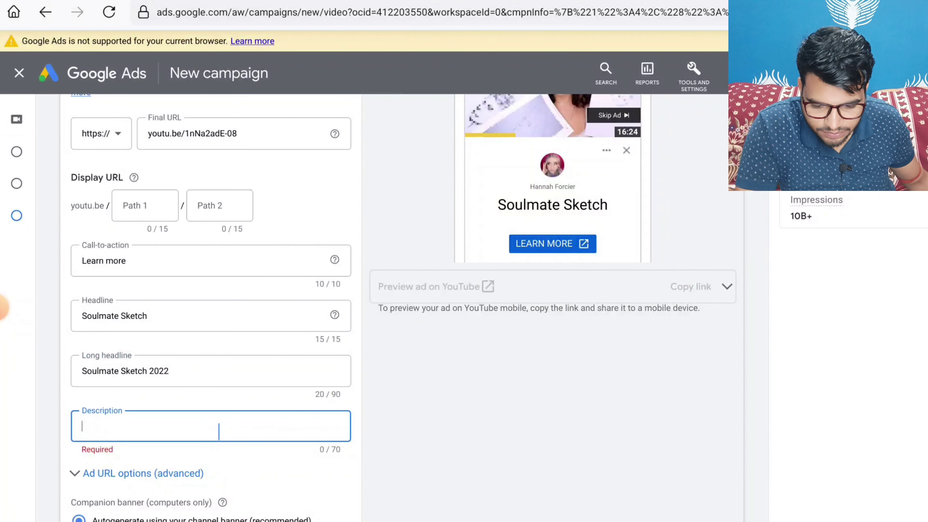
key(ctrl+v)
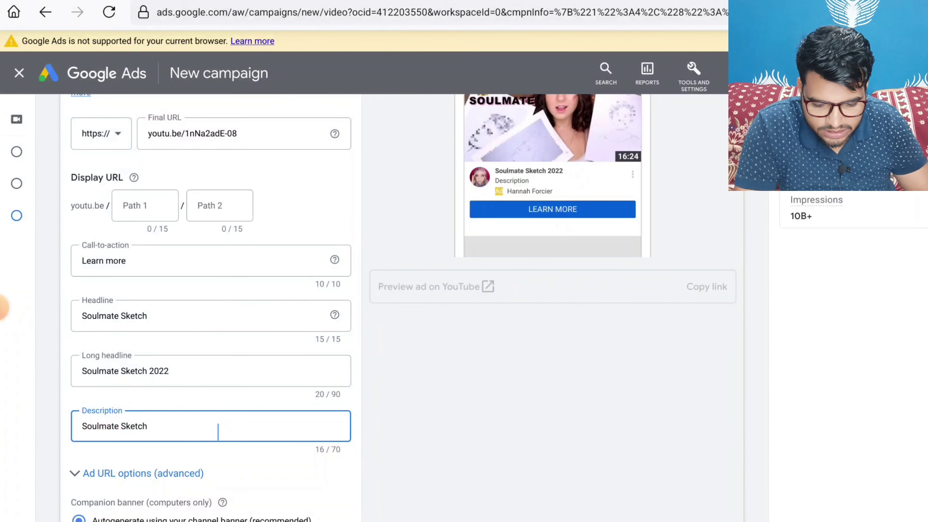
text(29)
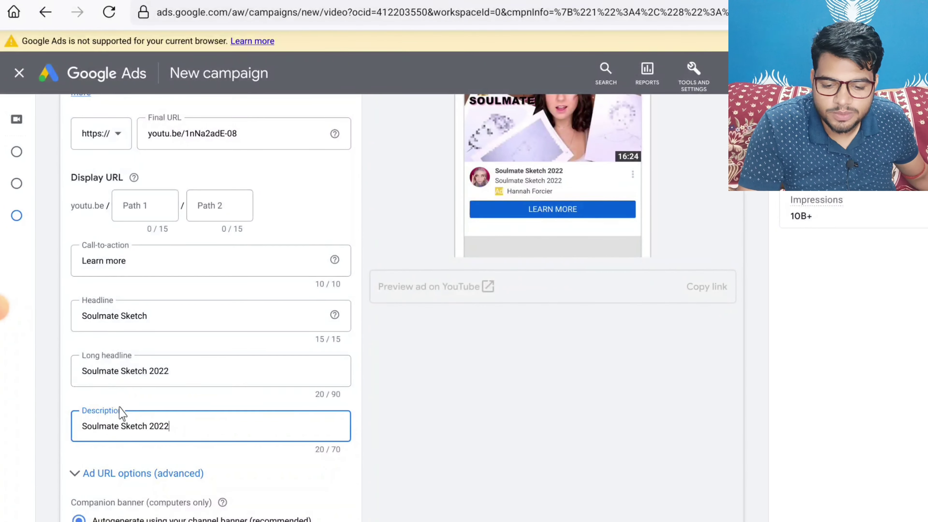
click(122, 426)
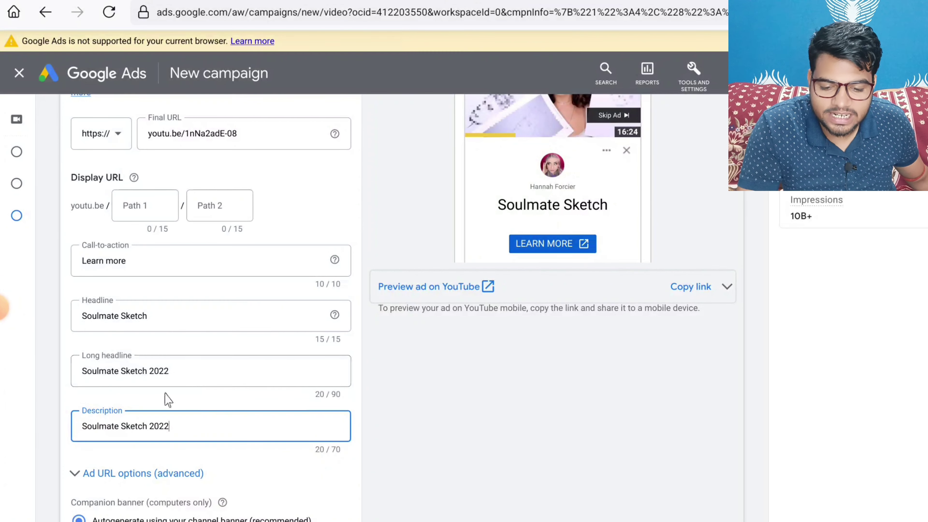
click(222, 438)
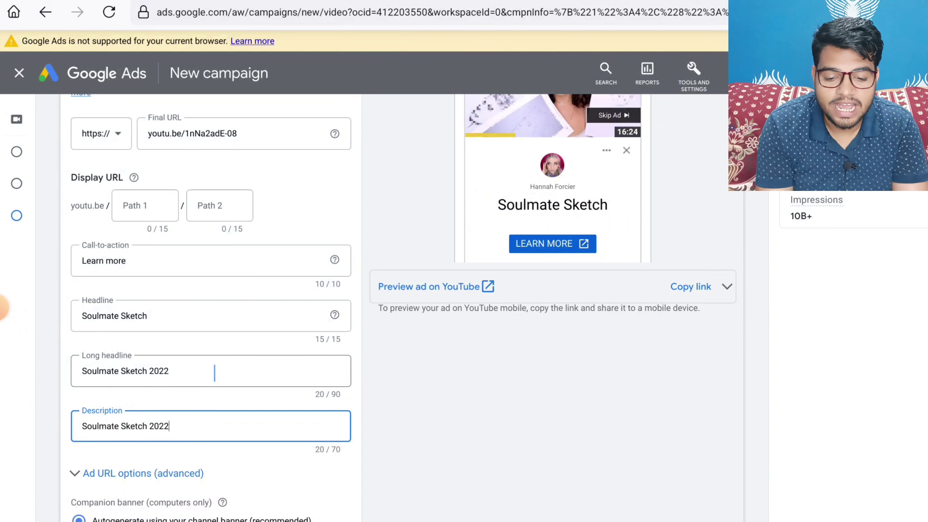
- Review the completed ad settings and create the video campaign
scroll(254, 336, down, 2)
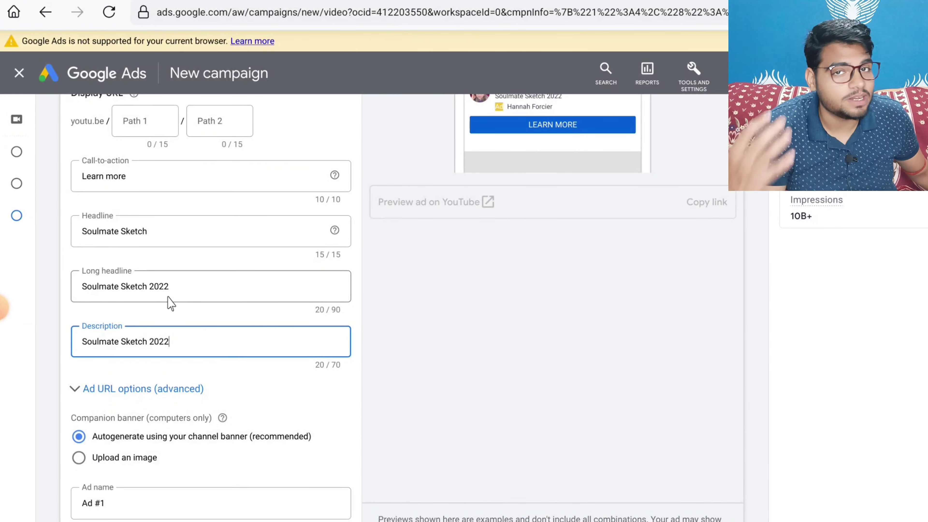
scroll(171, 302, down, 3)
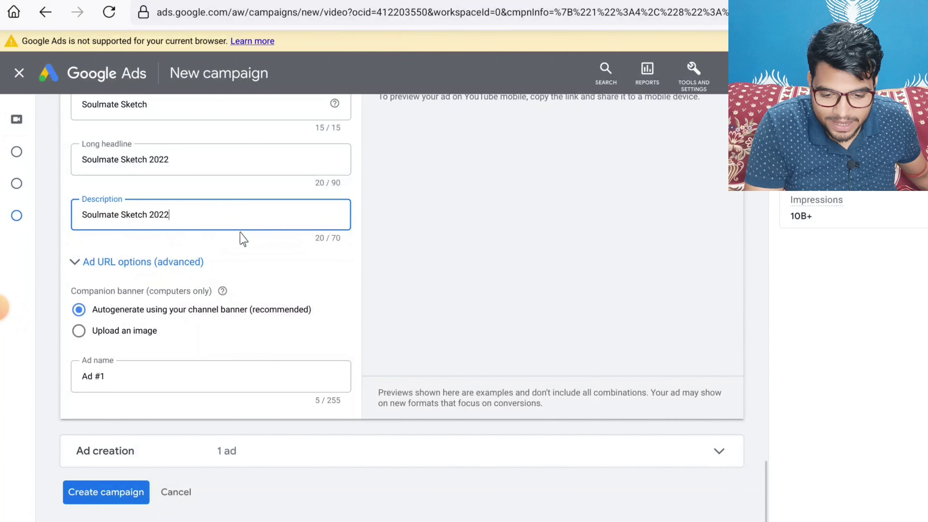
scroll(243, 238, up, 4)
scroll(319, 228, up, 5)
scroll(365, 342, down, 8)
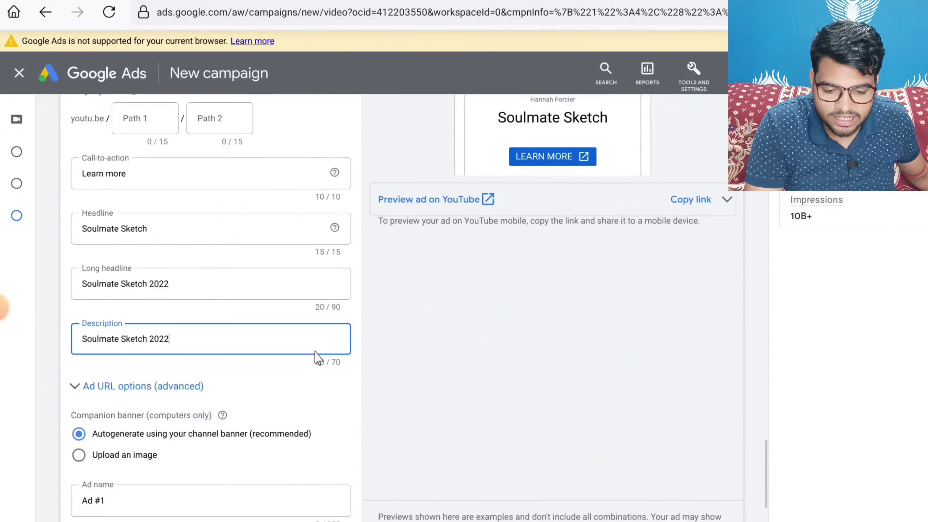
click(124, 458)
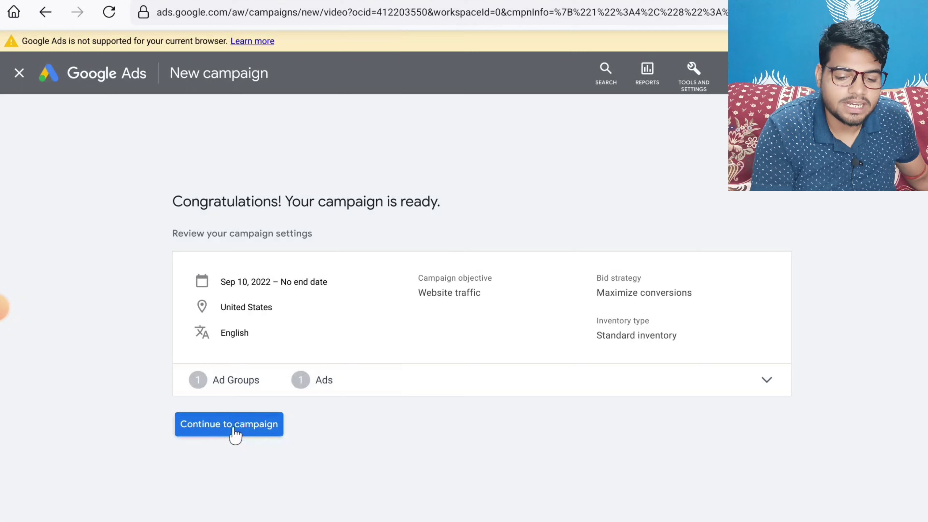
click(218, 416)
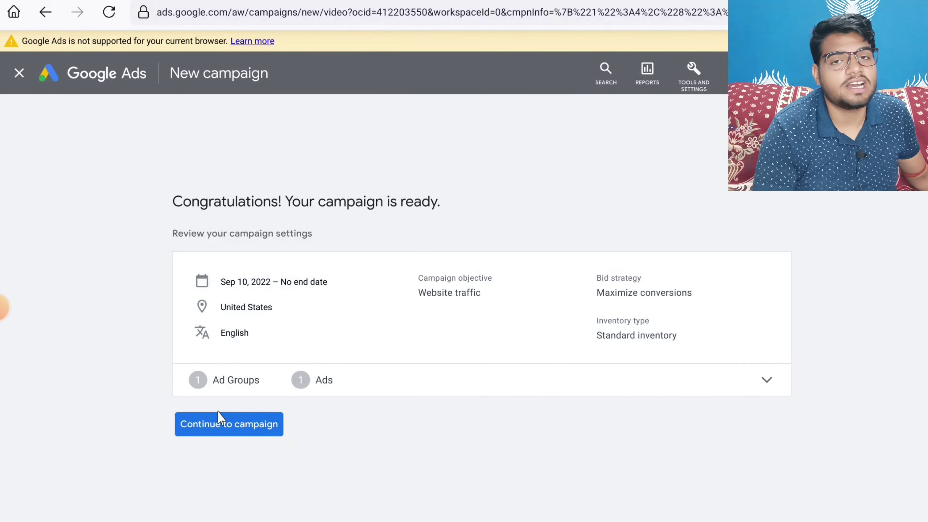